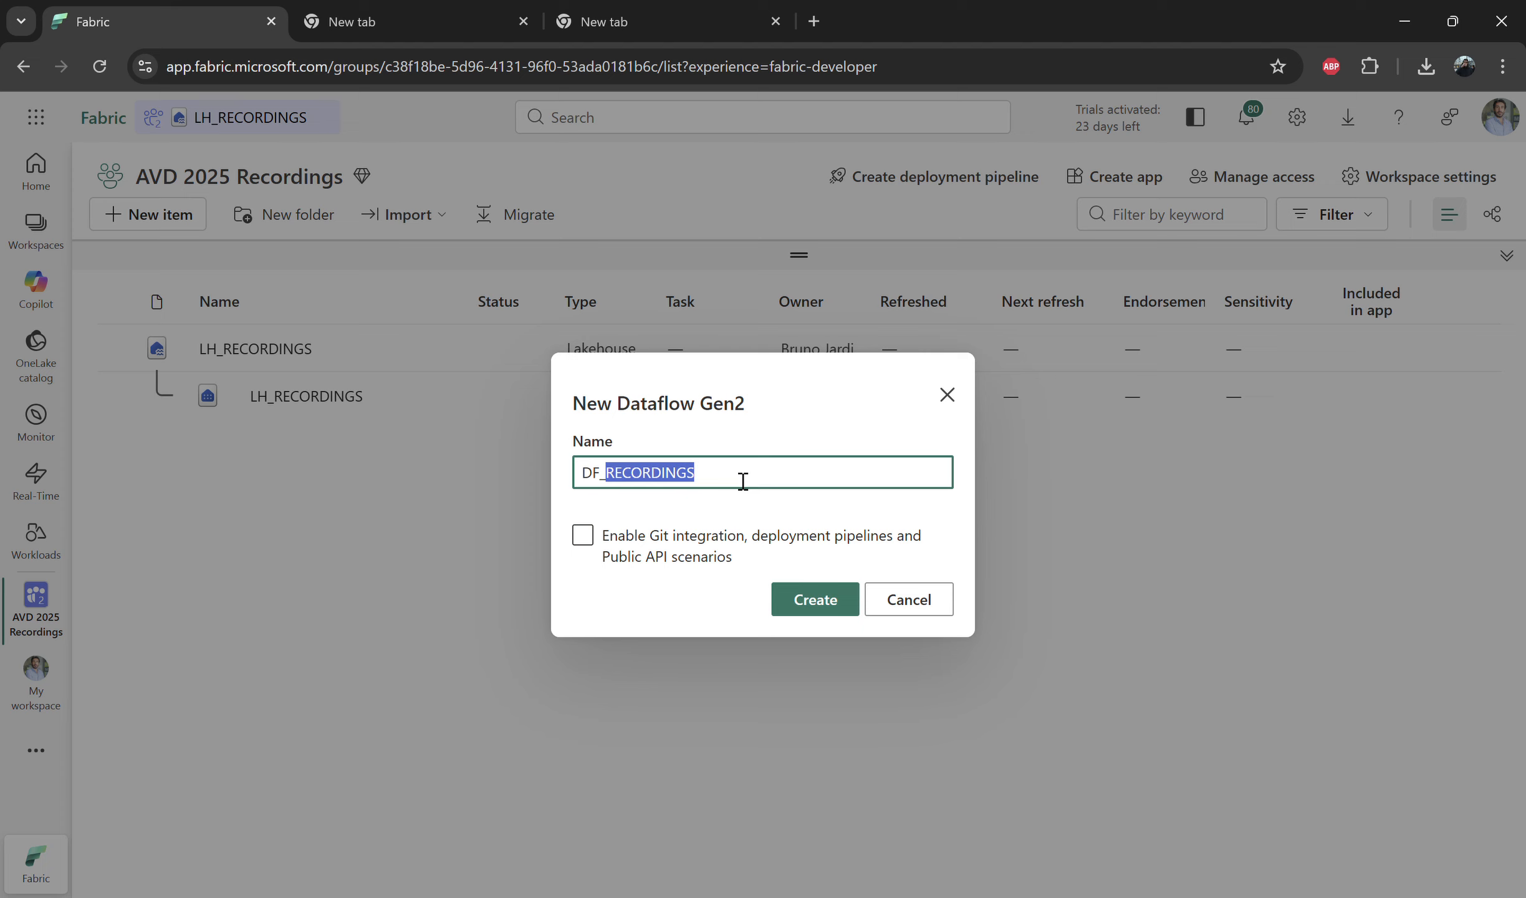
Step: Create the DF_RECORDINGS dataflow and, in the companies_nasdaq query's code, replace the workspace ID with the copied one
{"action": "left_click", "coordinate": [816, 606]}
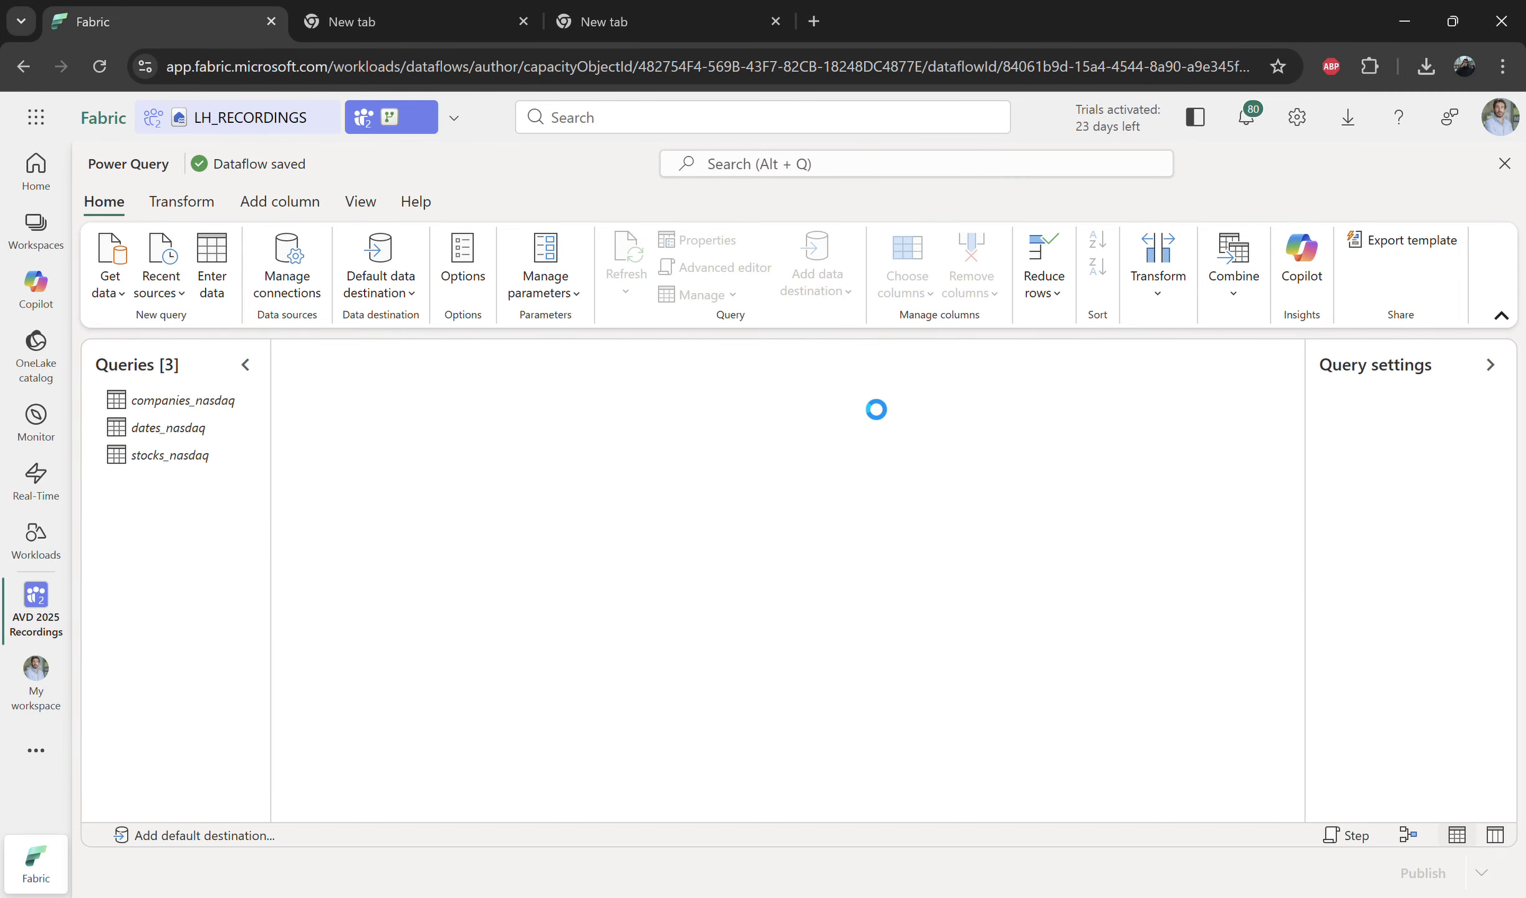
{"action": "left_click", "coordinate": [715, 267]}
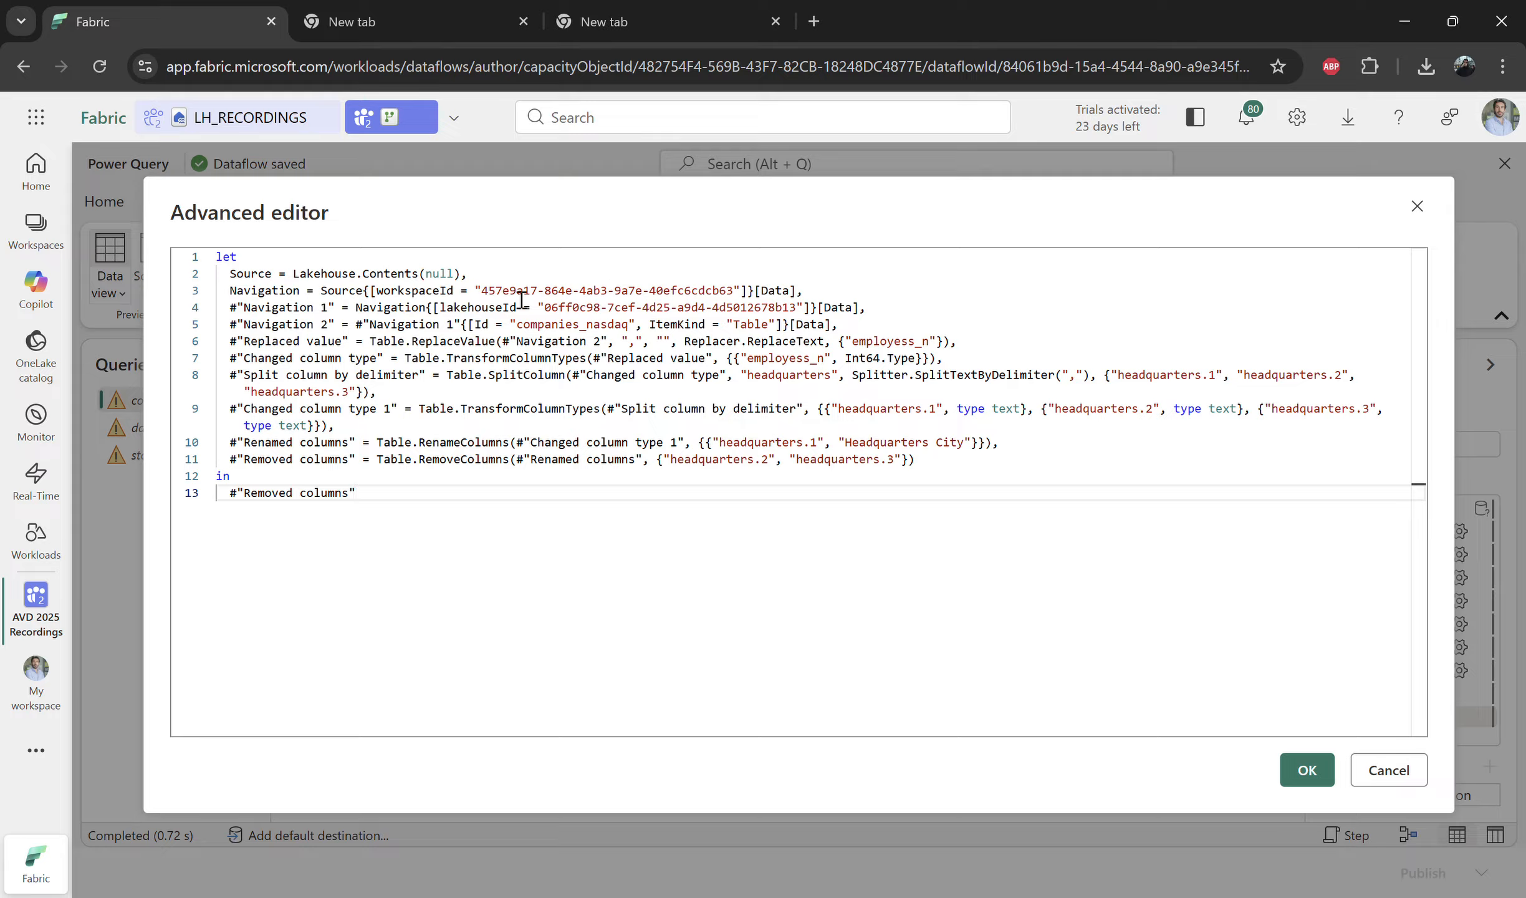
{"action": "left_click_drag", "start_coordinate": [481, 291], "coordinate": [642, 314]}
{"action": "left_click", "coordinate": [570, 310]}
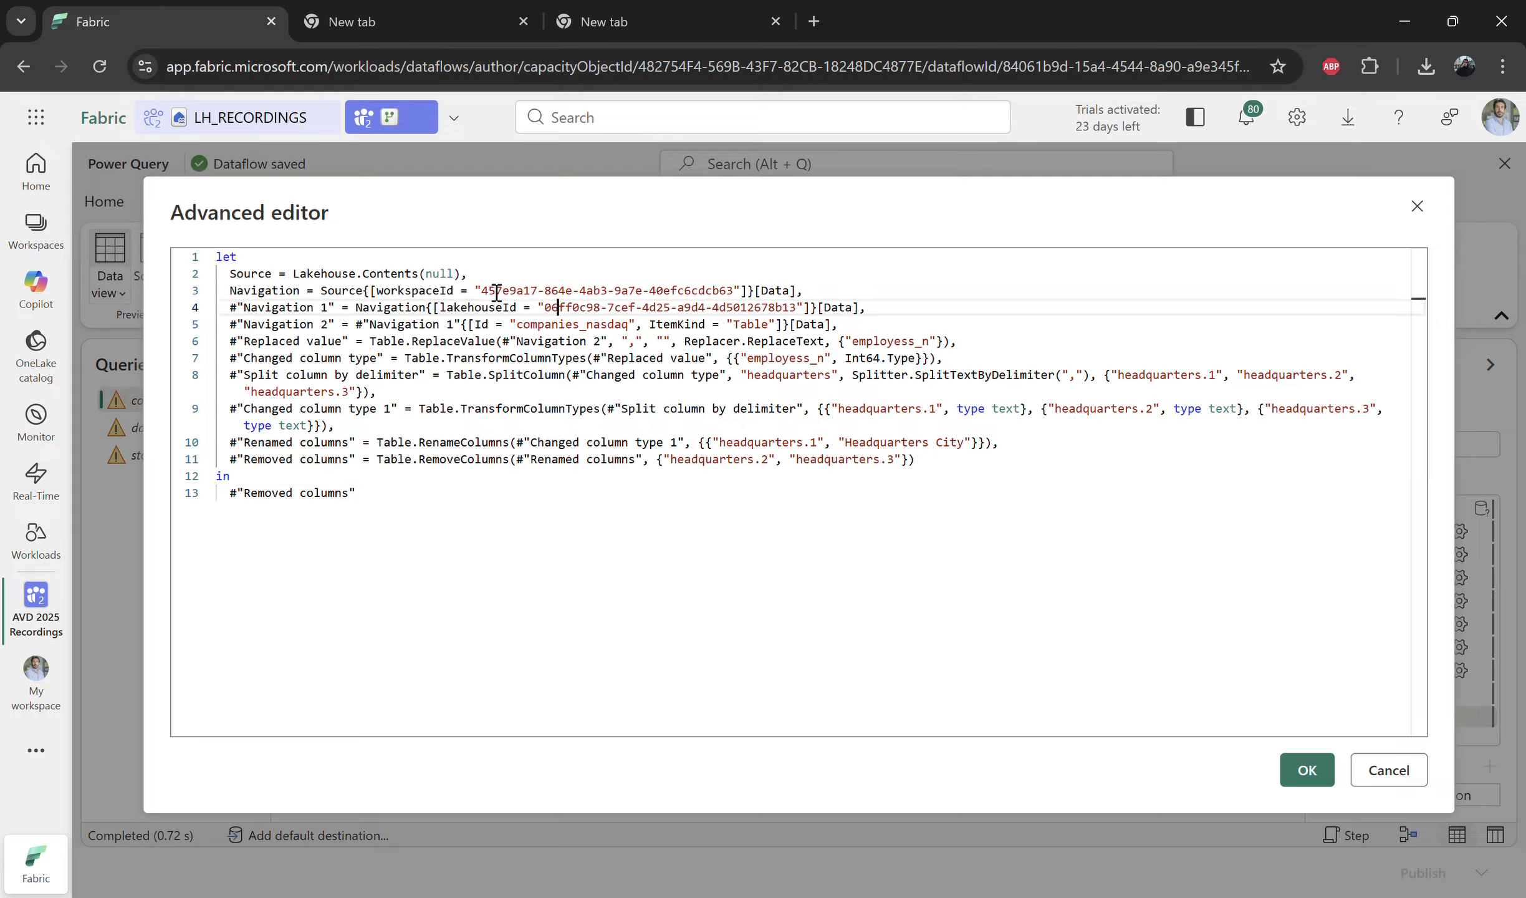
{"action": "left_click", "coordinate": [399, 297]}
{"action": "double_click", "coordinate": [399, 293]}
{"action": "left_click_drag", "start_coordinate": [482, 290], "coordinate": [739, 296]}
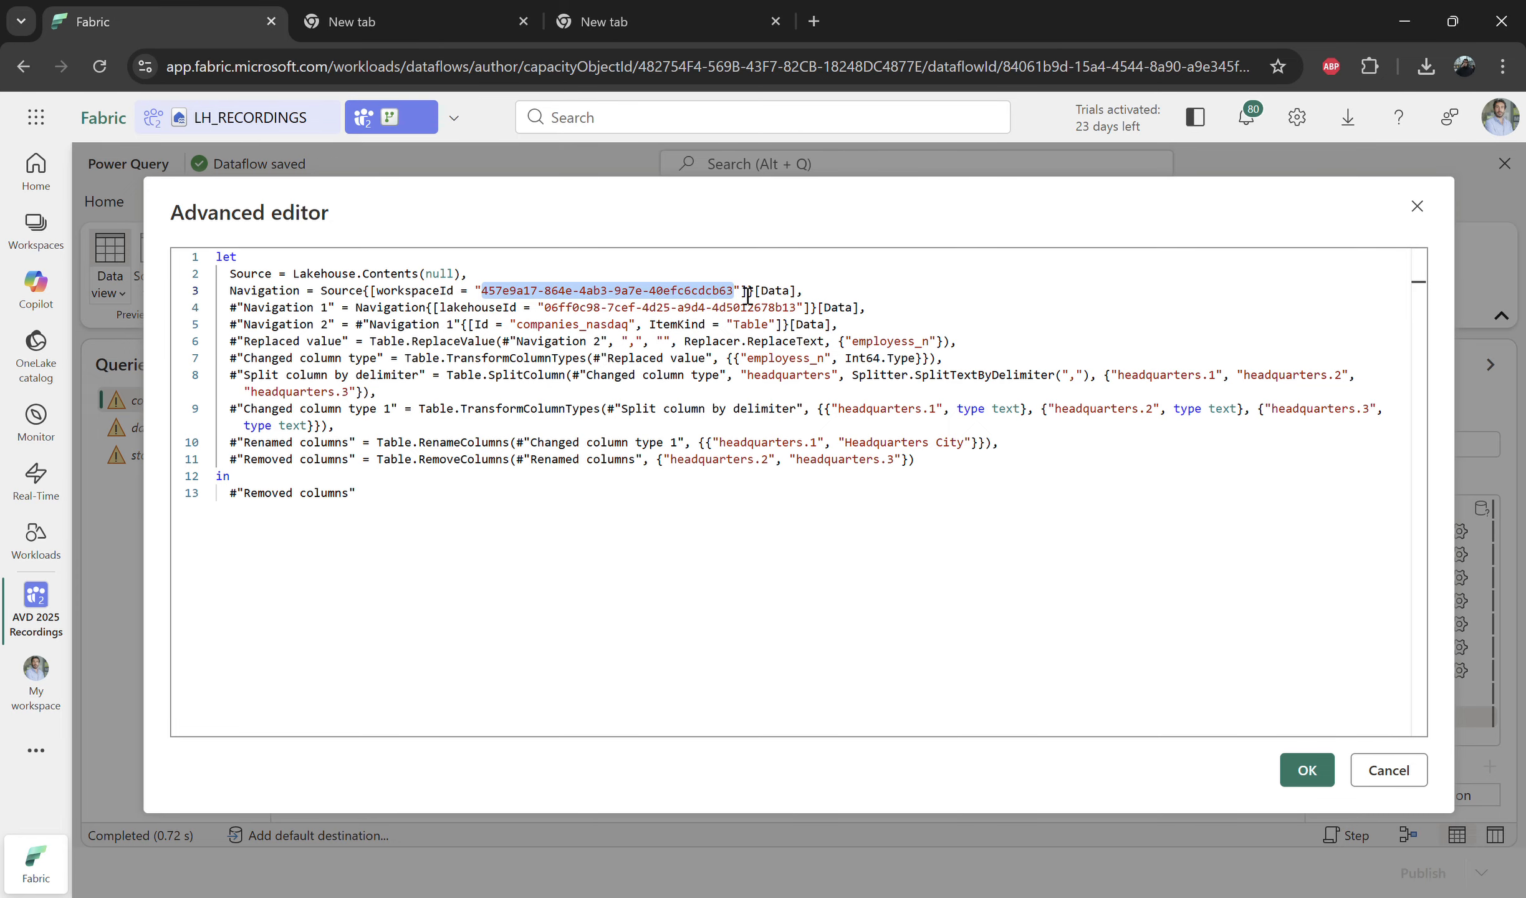
{"action": "type", "text": "c38f18be-5d96-4131-96f0-53ada0181b6c"}
Step: Copy the new lakehouse ID from the other tab, paste it into the companies_nasdaq code, apply, and configure the connection
{"action": "left_click", "coordinate": [472, 11]}
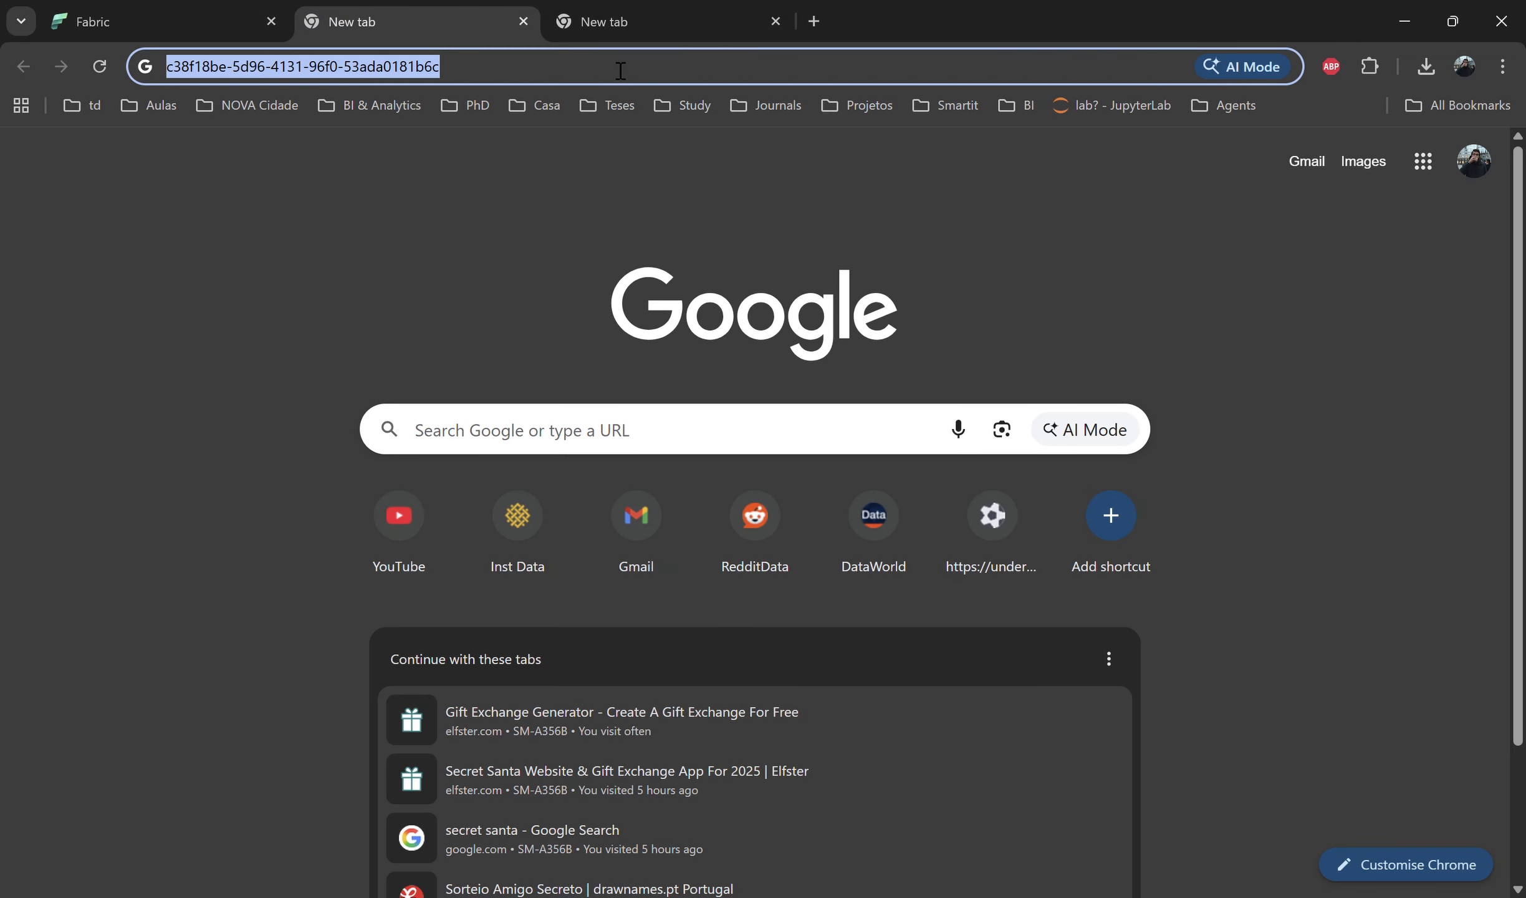
{"action": "left_click", "coordinate": [686, 10]}
{"action": "key", "text": "ctrl+a"}
{"action": "key", "text": "ctrl+c"}
{"action": "left_click", "coordinate": [162, 21]}
{"action": "left_click_drag", "start_coordinate": [545, 308], "coordinate": [795, 307]}
{"action": "key", "text": "ctrl+v"}
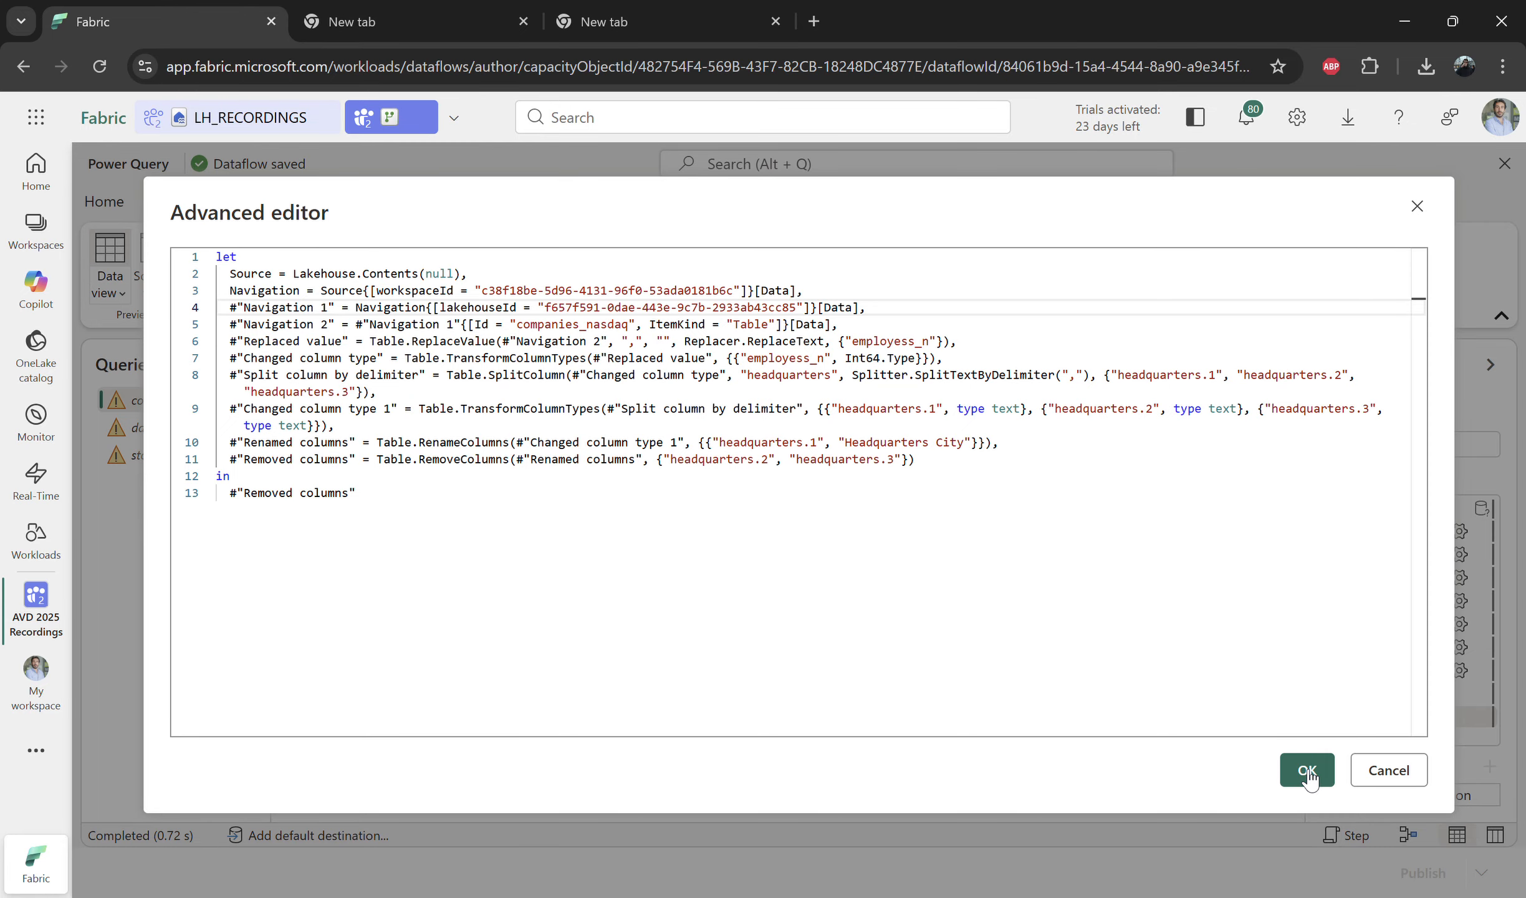
{"action": "left_click", "coordinate": [1308, 773]}
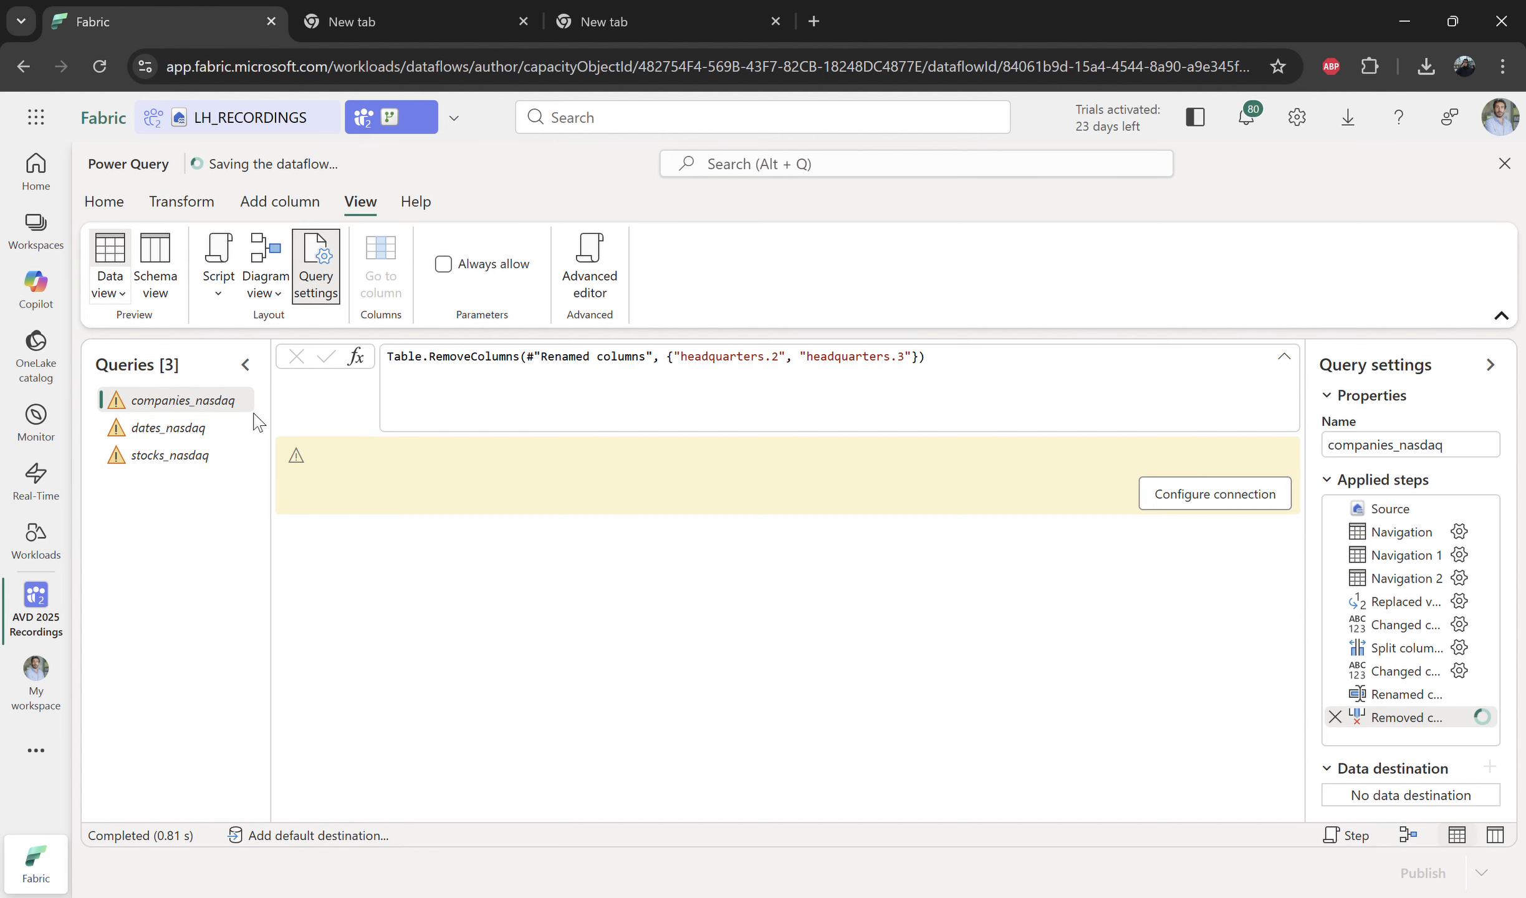
{"action": "left_click", "coordinate": [1193, 504]}
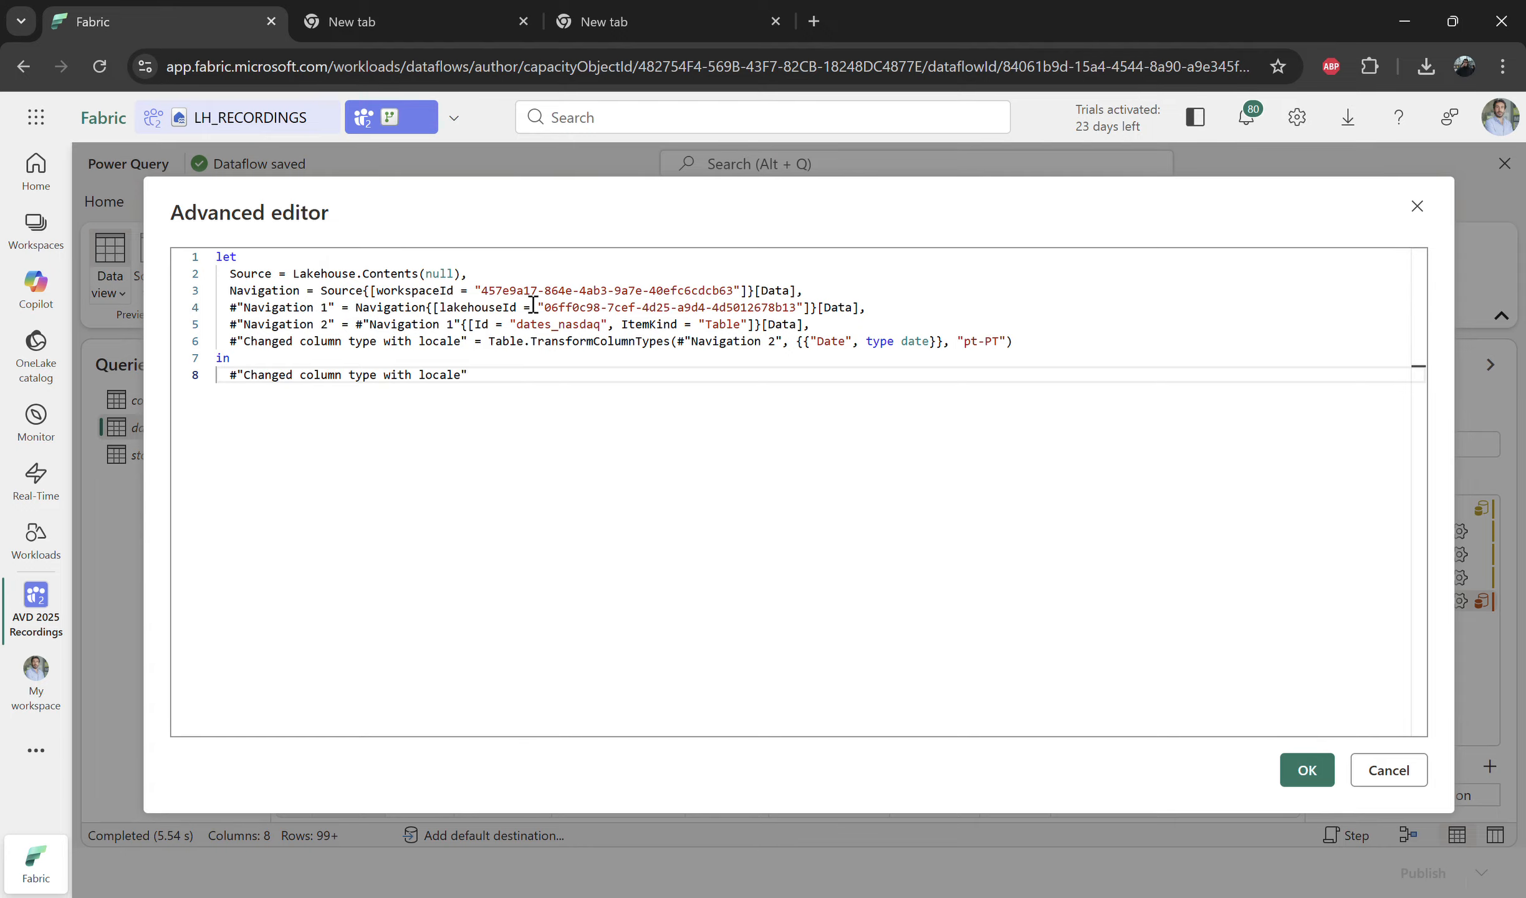
Step: Replace the workspace and lakehouse IDs in the dates_nasdaq query's code with the copied values and apply
{"action": "left_click", "coordinate": [411, 21]}
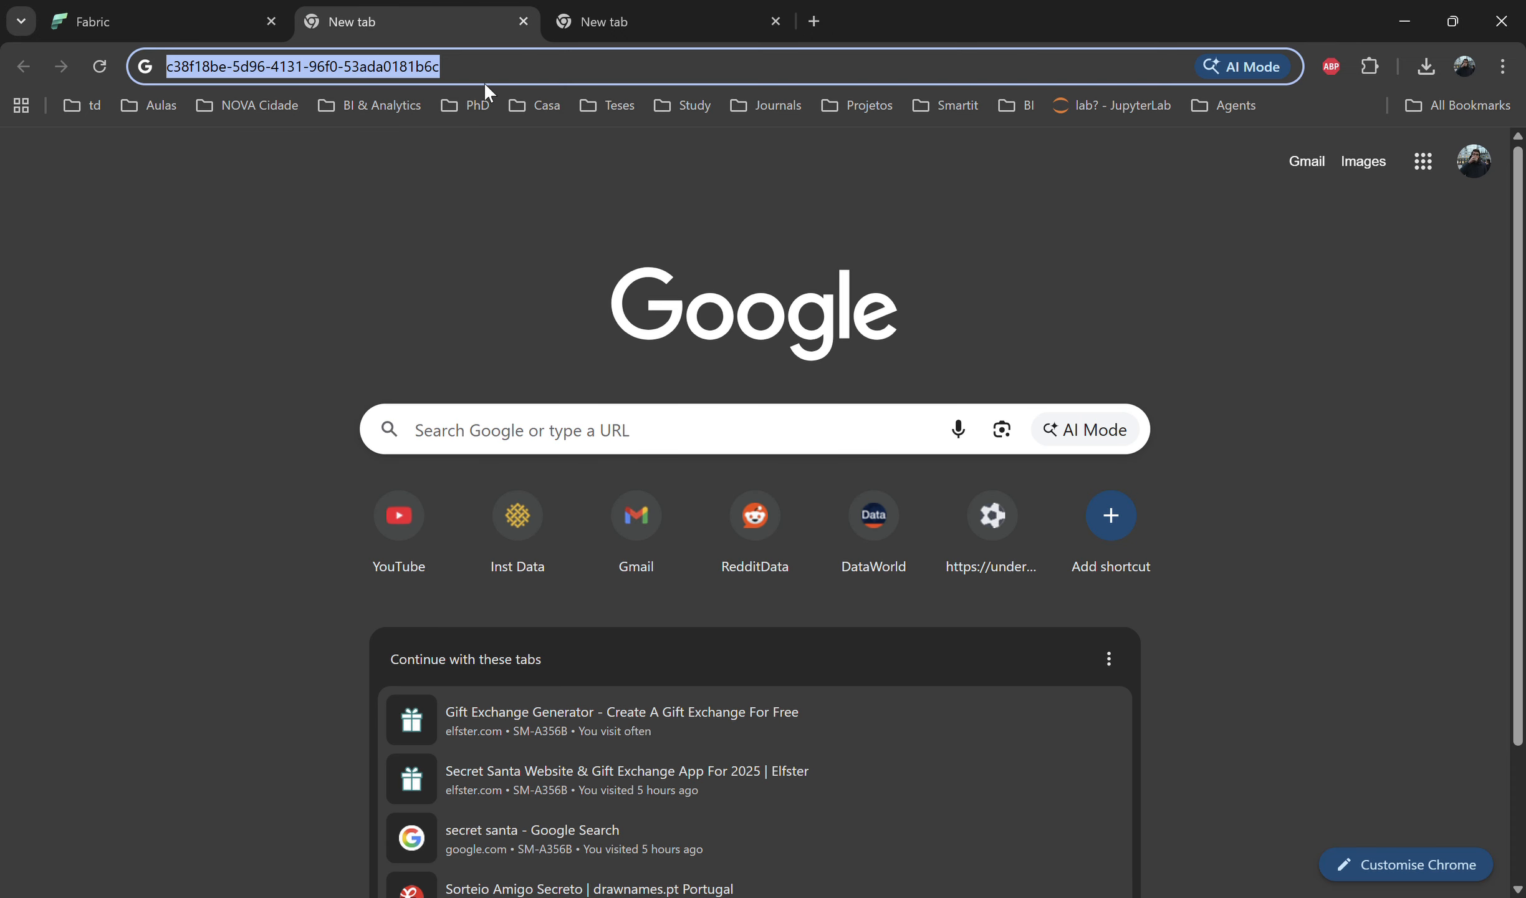
{"action": "left_click", "coordinate": [136, 19]}
{"action": "left_click_drag", "start_coordinate": [484, 292], "coordinate": [735, 293]}
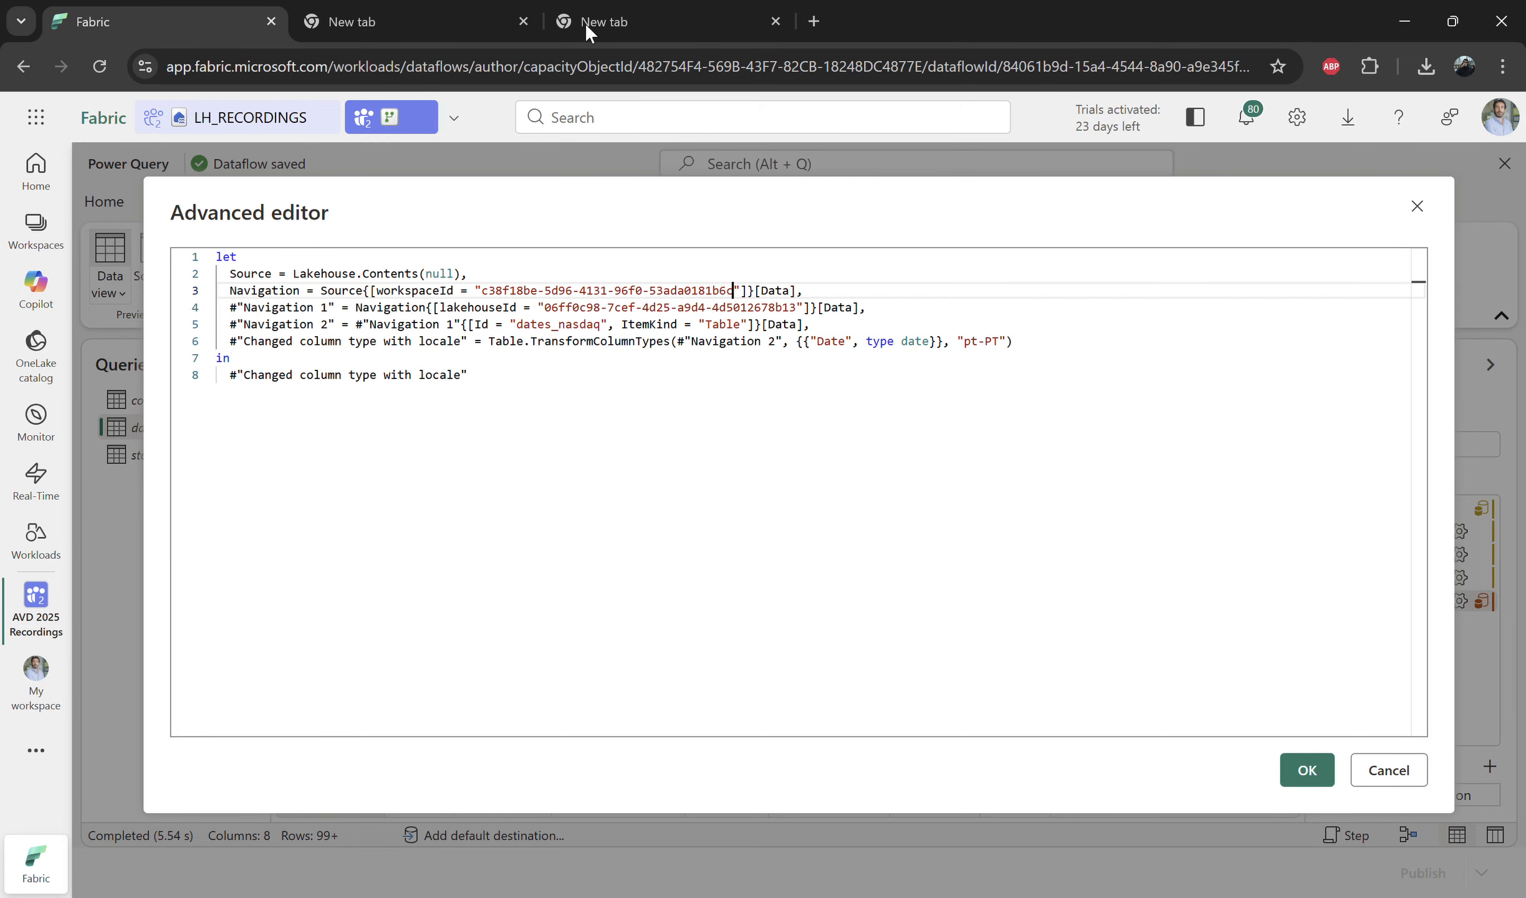
{"action": "left_click", "coordinate": [661, 22]}
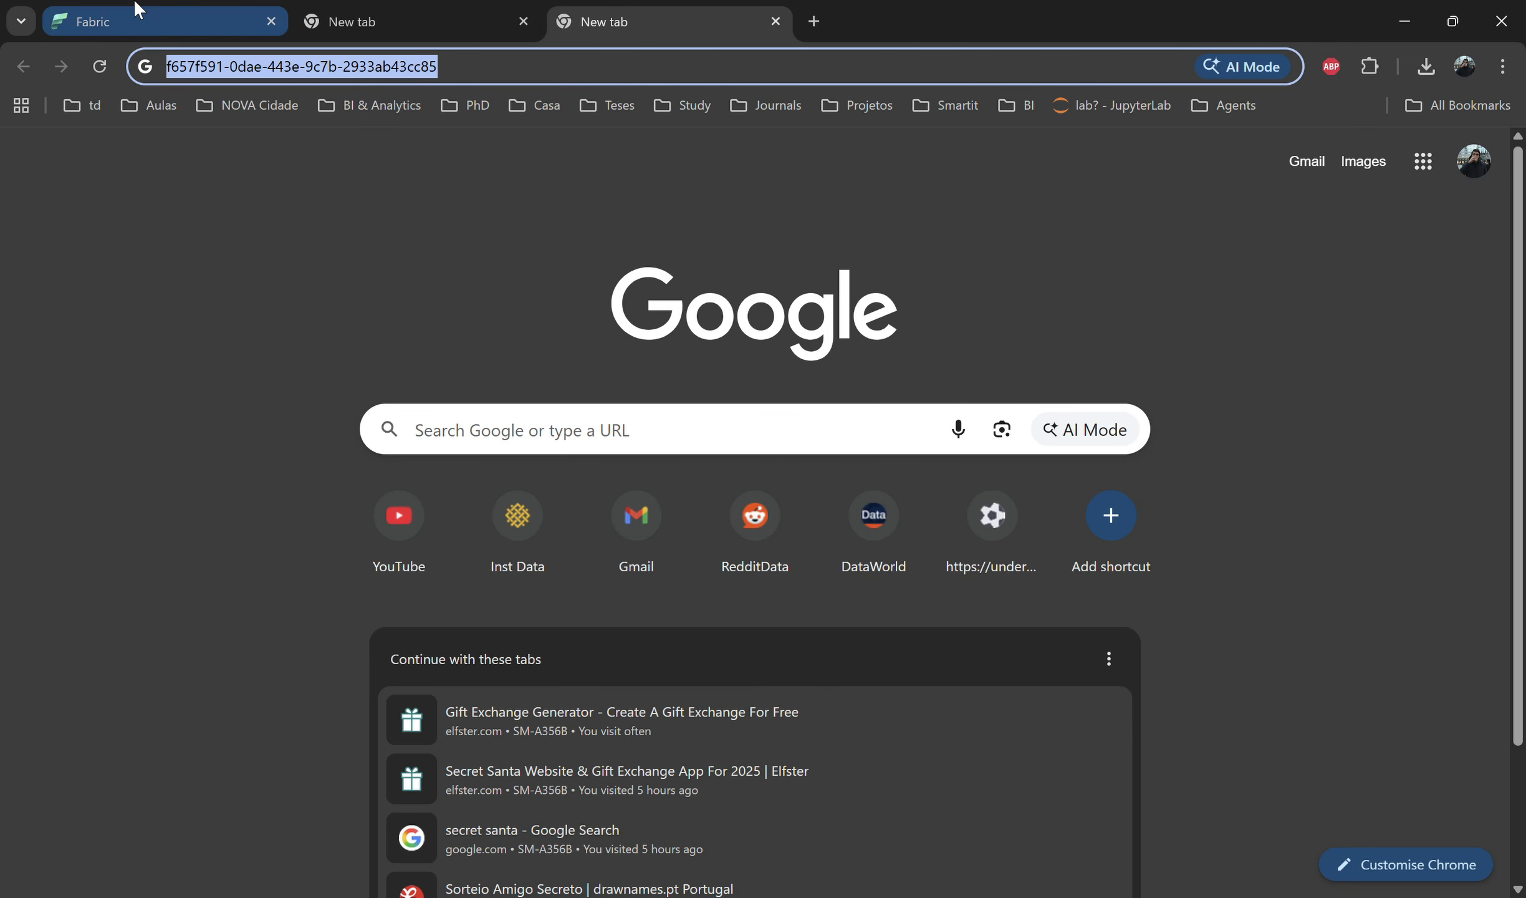
{"action": "left_click", "coordinate": [136, 20]}
{"action": "left_click_drag", "start_coordinate": [545, 307], "coordinate": [798, 317]}
{"action": "left_click", "coordinate": [1307, 770]}
Step: Open the stocks_nasdaq query's code and replace its workspace and lakehouse IDs with the copied values
{"action": "left_click", "coordinate": [200, 459]}
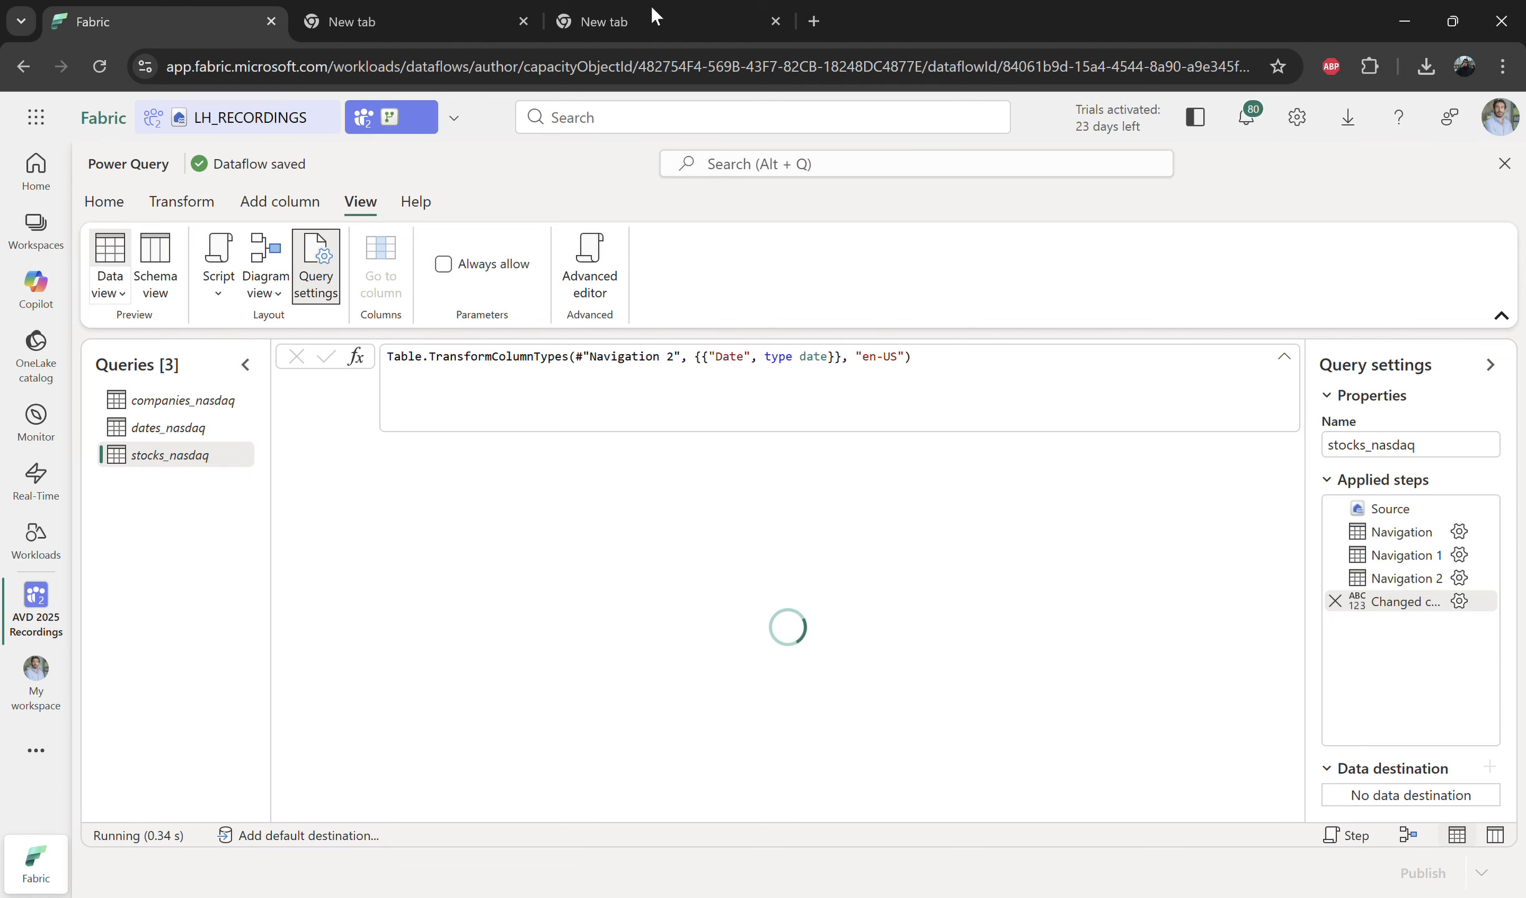
{"action": "left_click", "coordinate": [590, 265]}
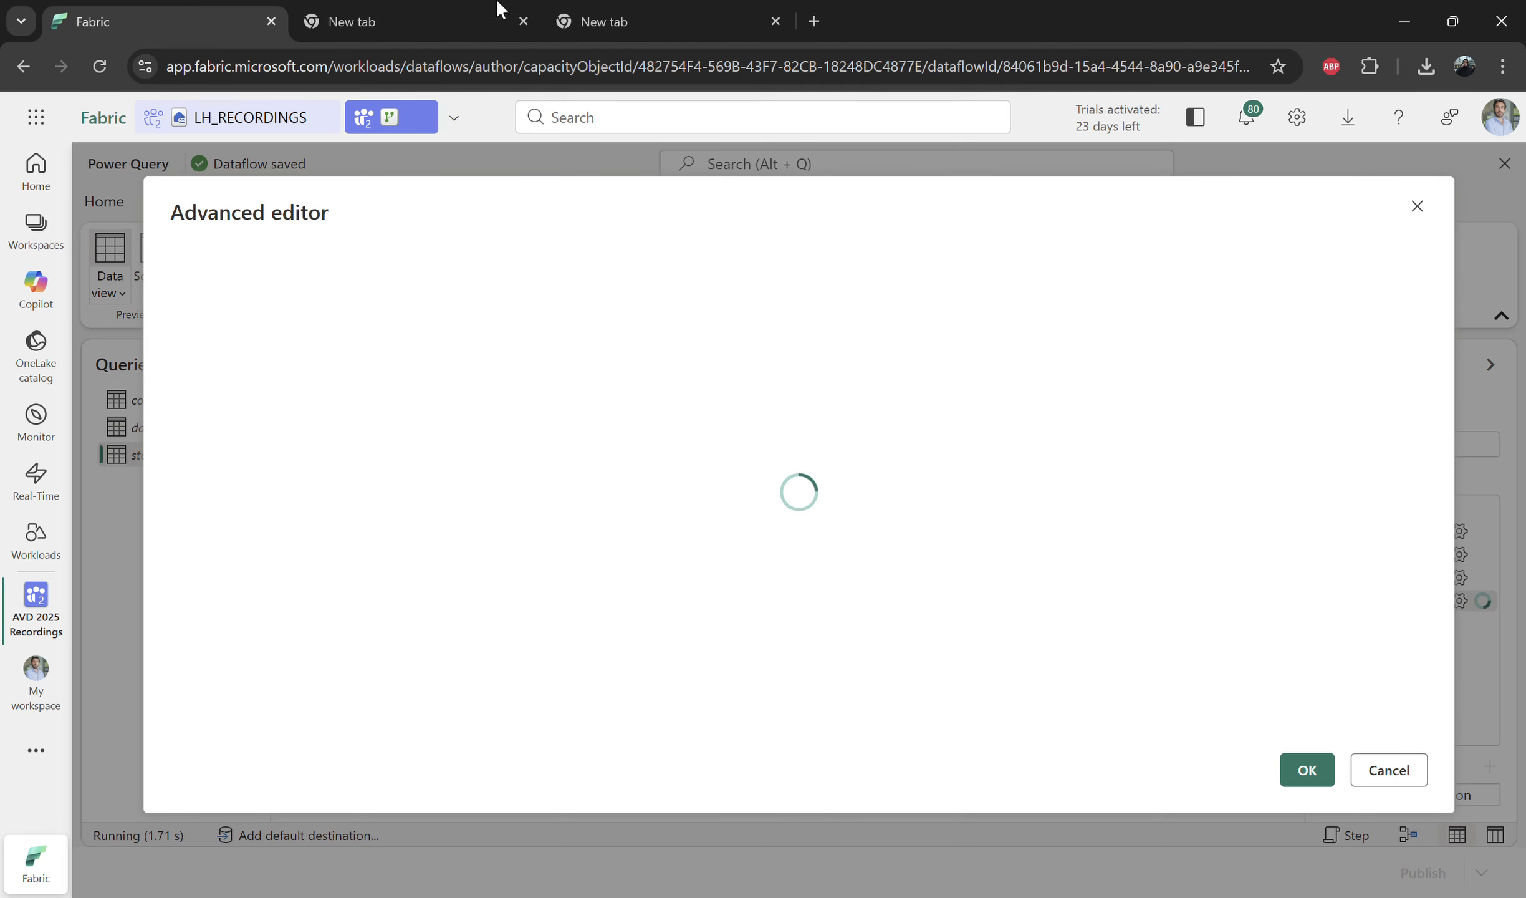
{"action": "left_click", "coordinate": [436, 20]}
{"action": "left_click", "coordinate": [81, 8]}
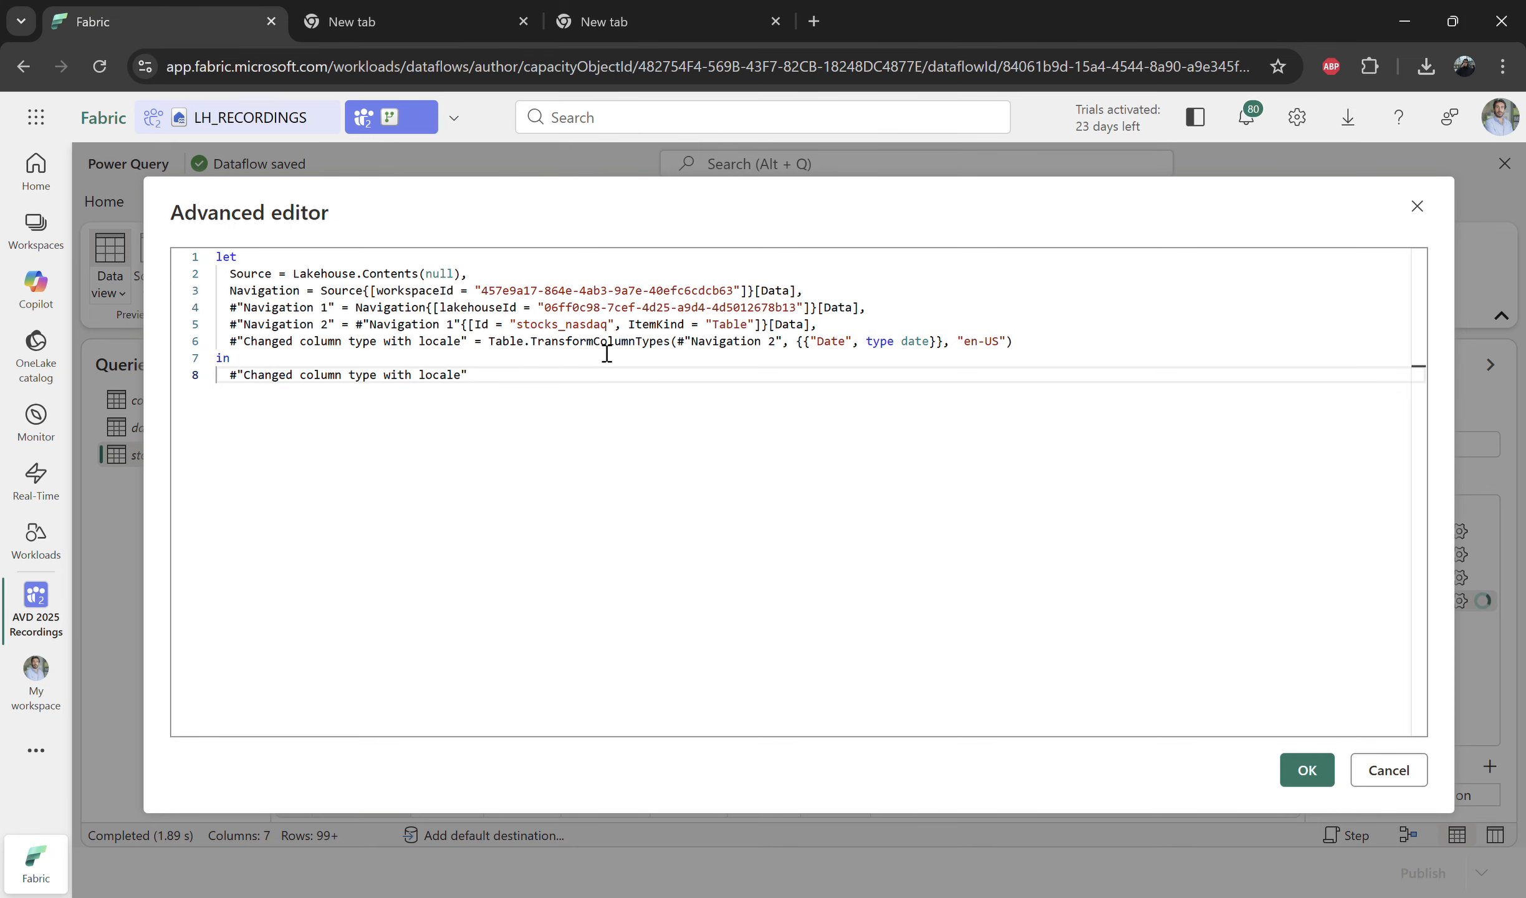
{"action": "left_click_drag", "start_coordinate": [481, 291], "coordinate": [733, 290]}
{"action": "key", "text": "ctrl+v"}
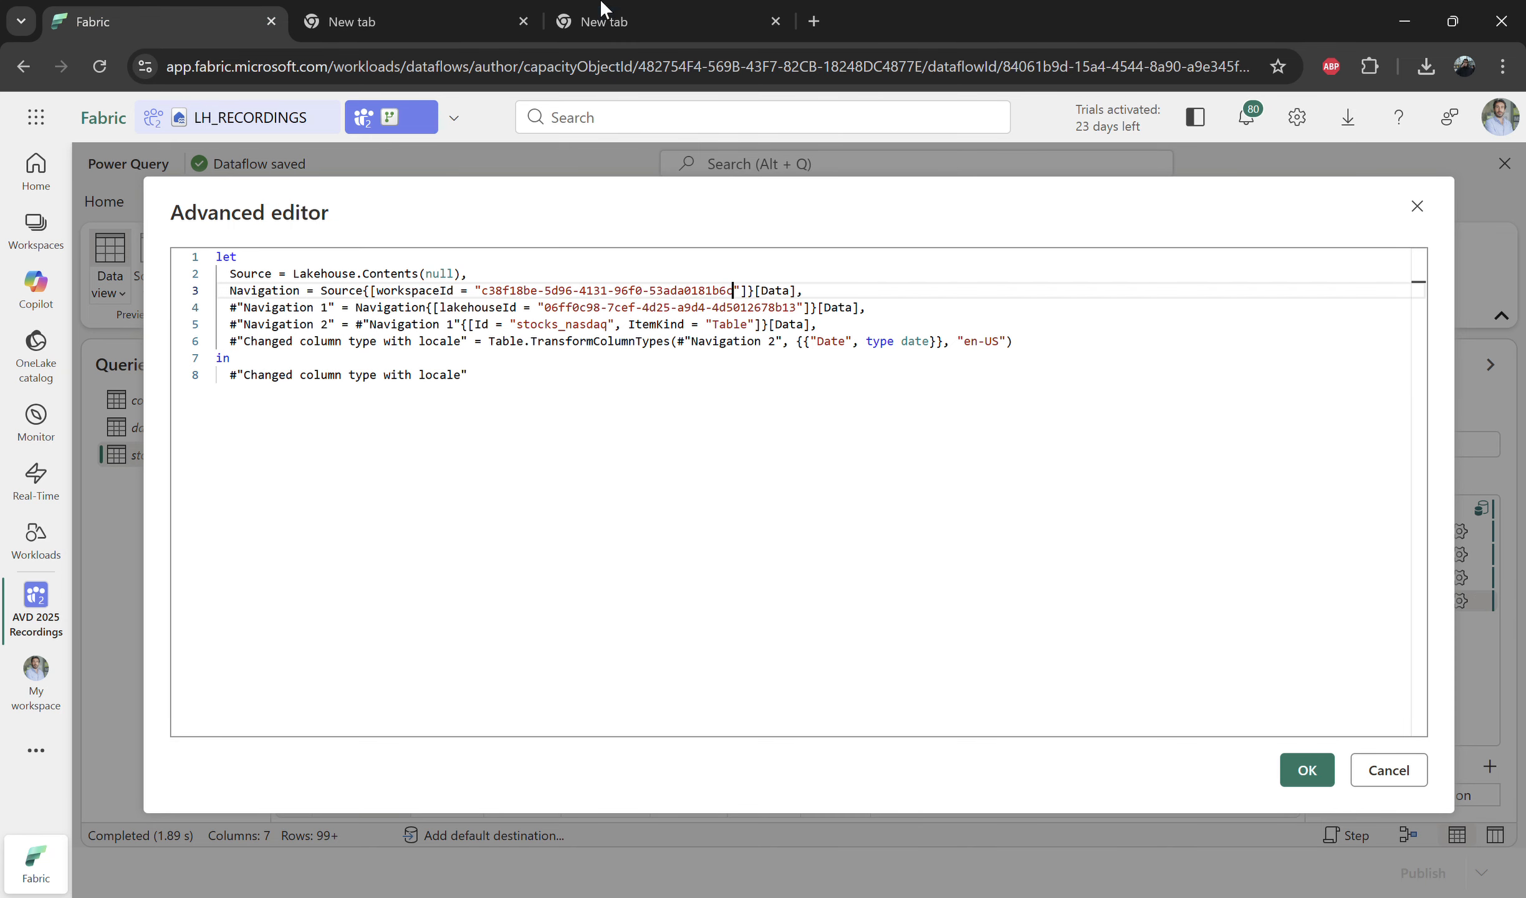
{"action": "left_click", "coordinate": [598, 21]}
{"action": "key", "text": "ctrl+1"}
{"action": "left_click", "coordinate": [1306, 769]}
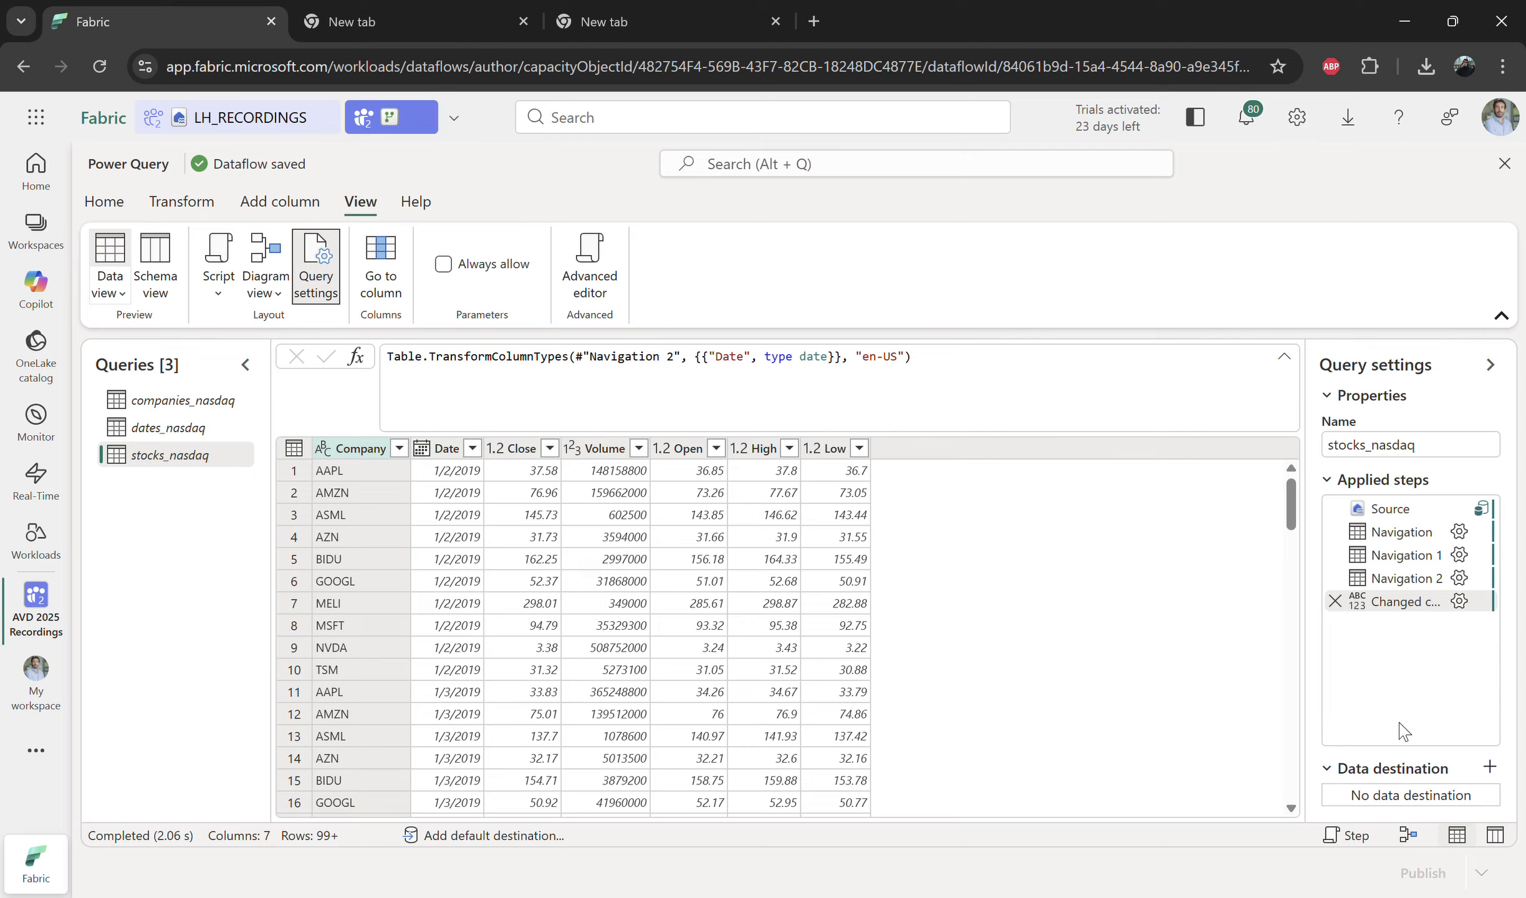
Step: Add a data destination for stocks_nasdaq, choosing the LH_RECORDINGS lakehouse in the AVD 2025 Recordings workspace
{"action": "left_click", "coordinate": [1495, 771]}
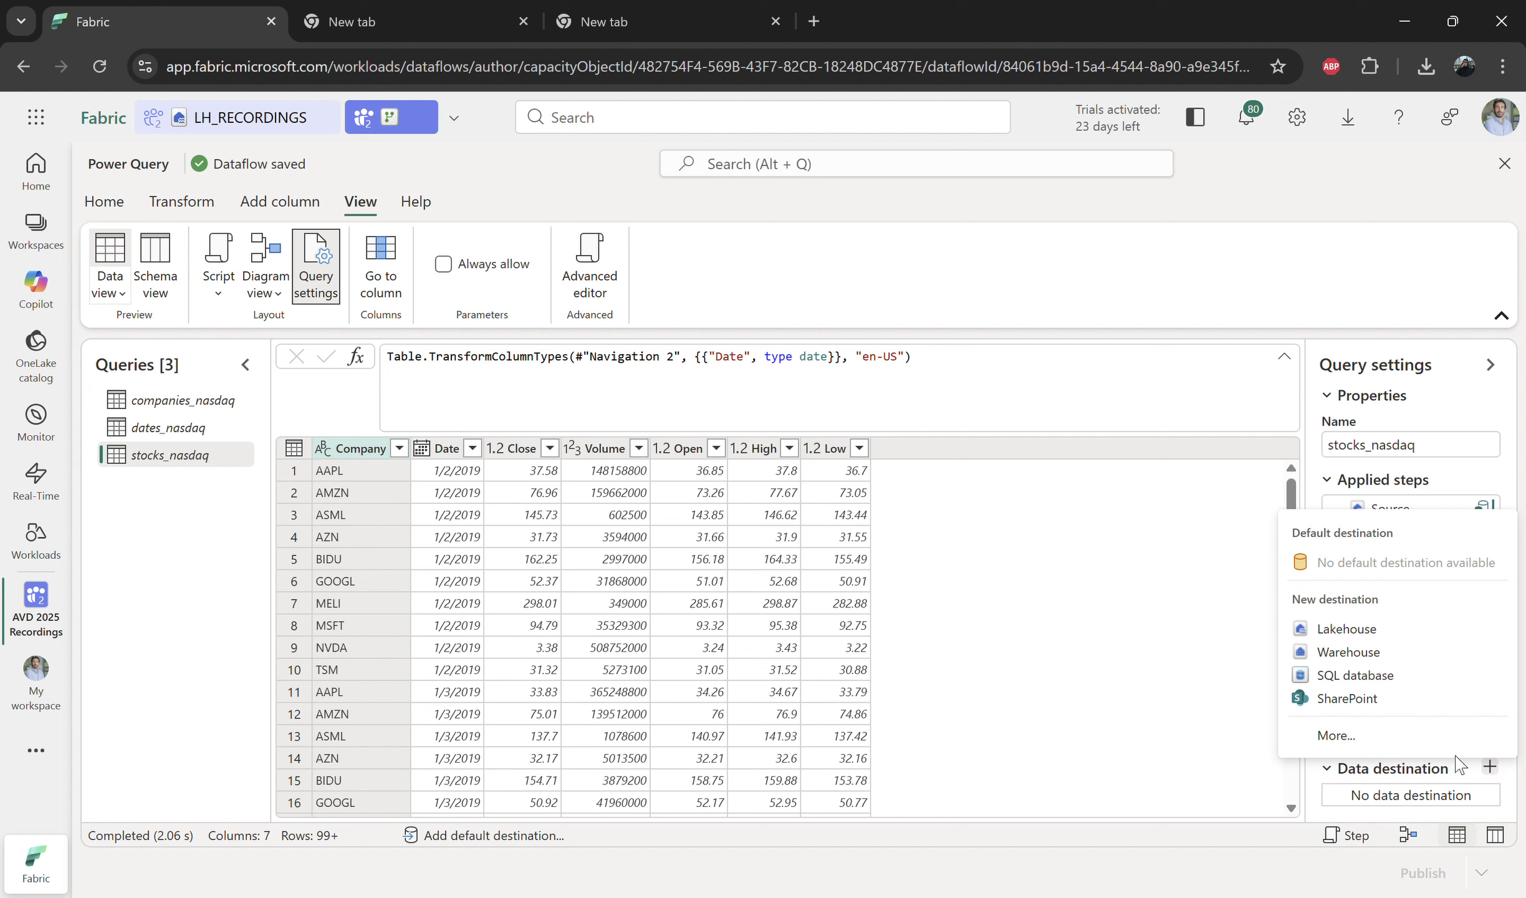
{"action": "left_click", "coordinate": [1395, 737]}
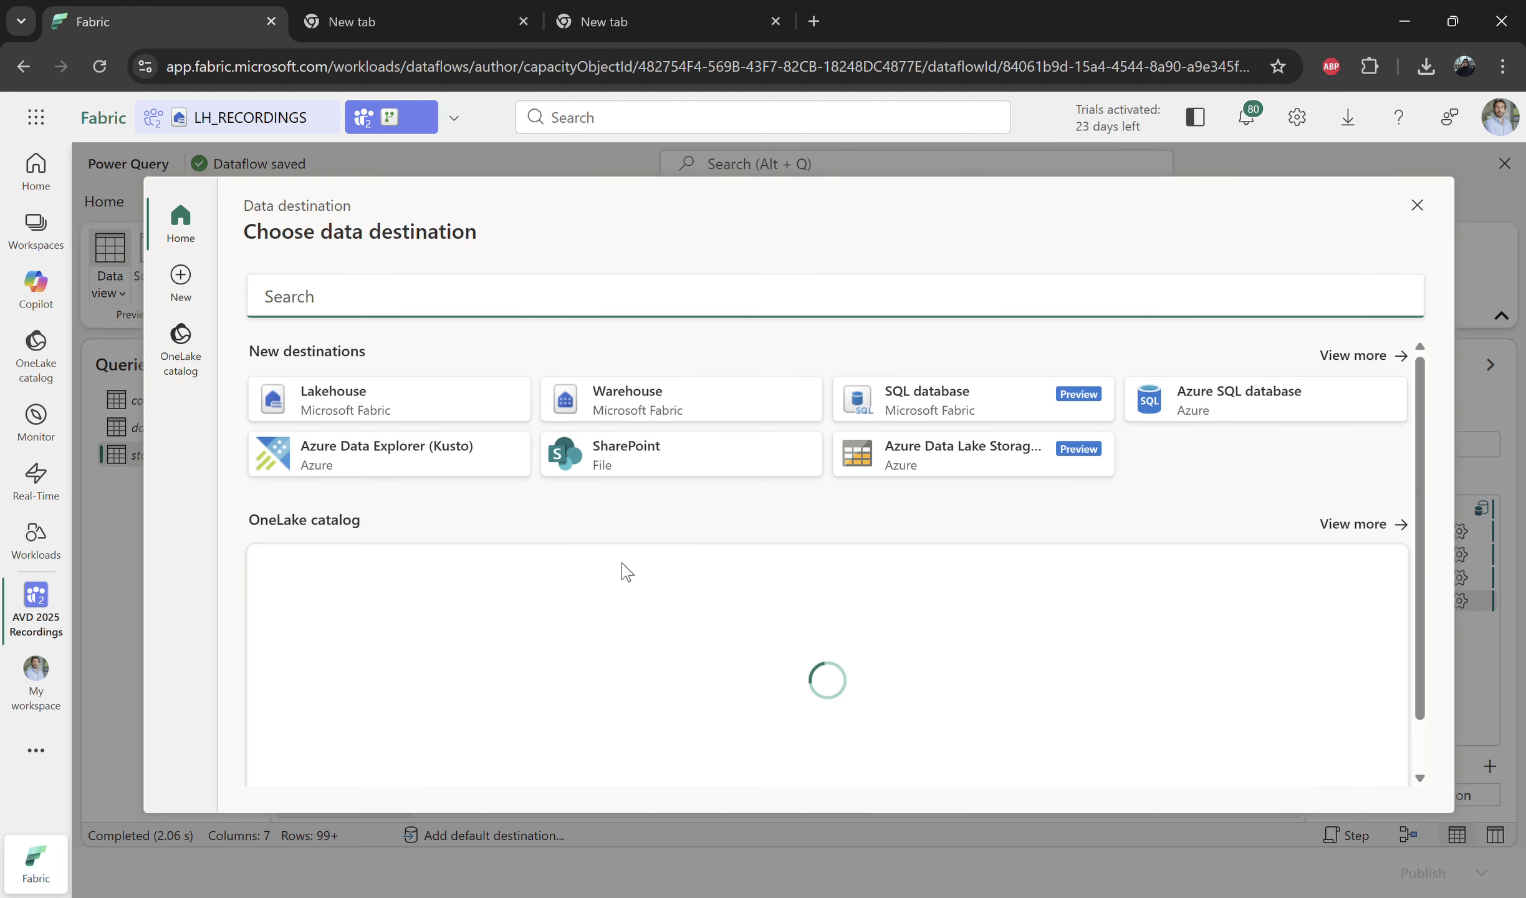
{"action": "left_click", "coordinate": [181, 346]}
{"action": "left_click", "coordinate": [321, 440]}
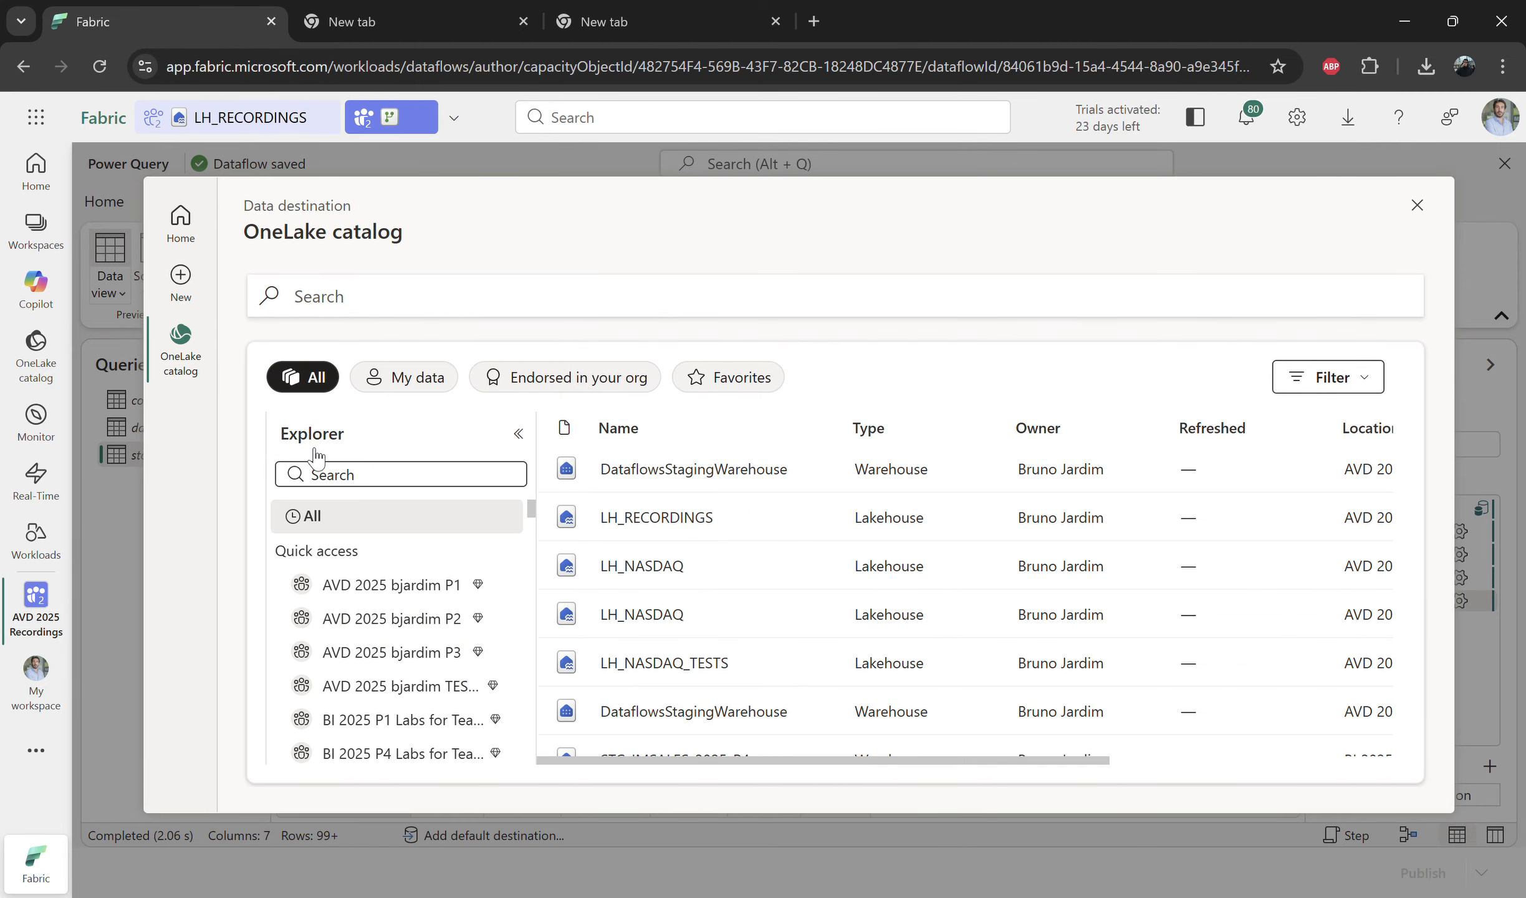
{"action": "left_click", "coordinate": [327, 474]}
{"action": "type", "text": "Recording"}
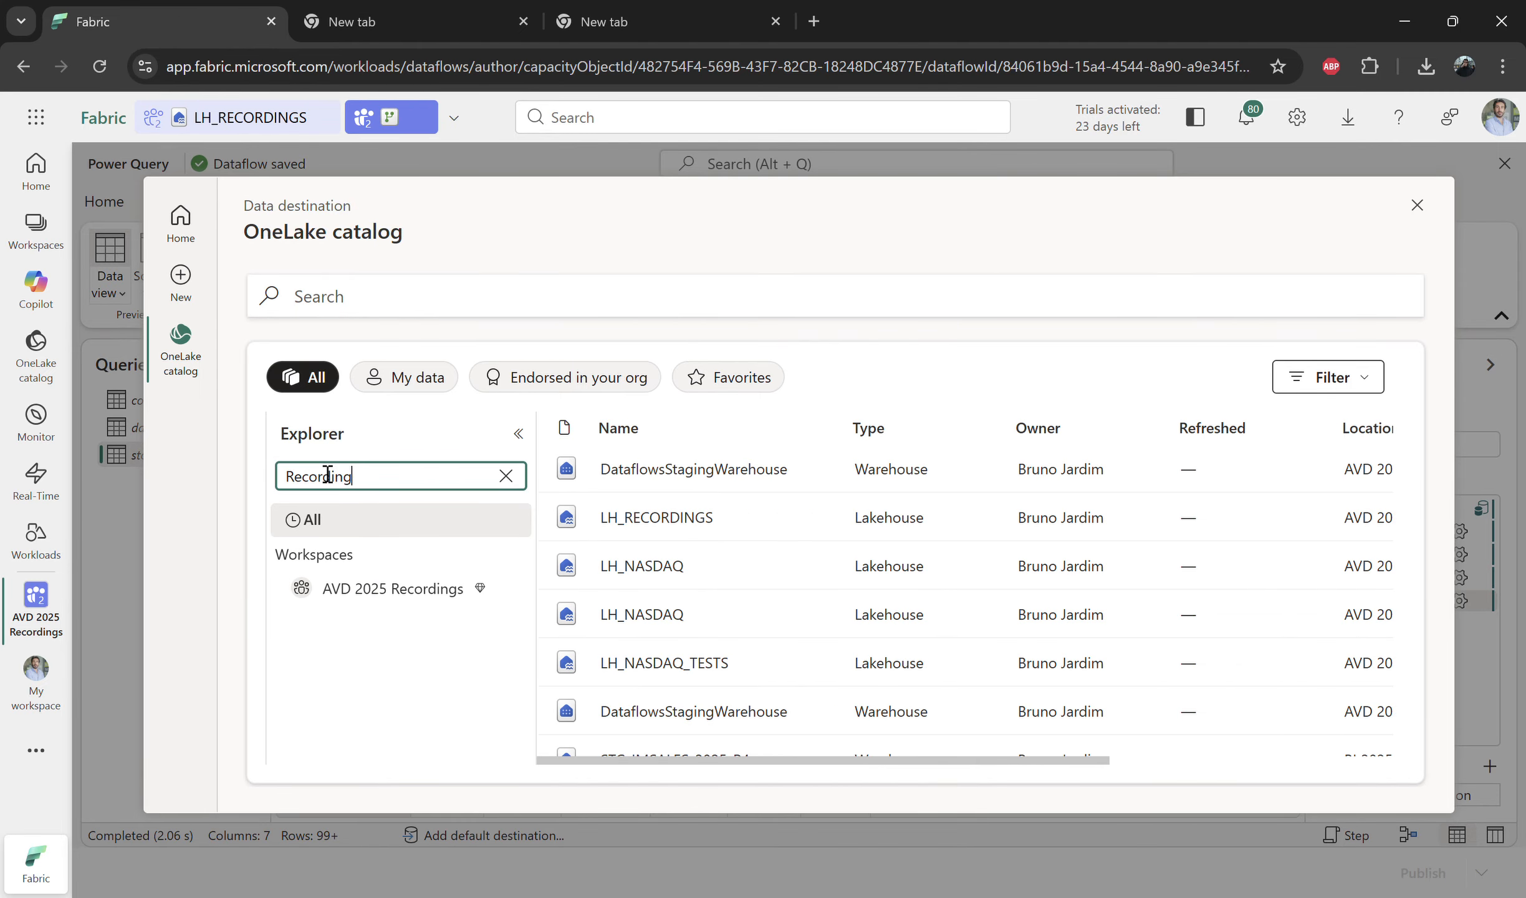
{"action": "left_click", "coordinate": [429, 589]}
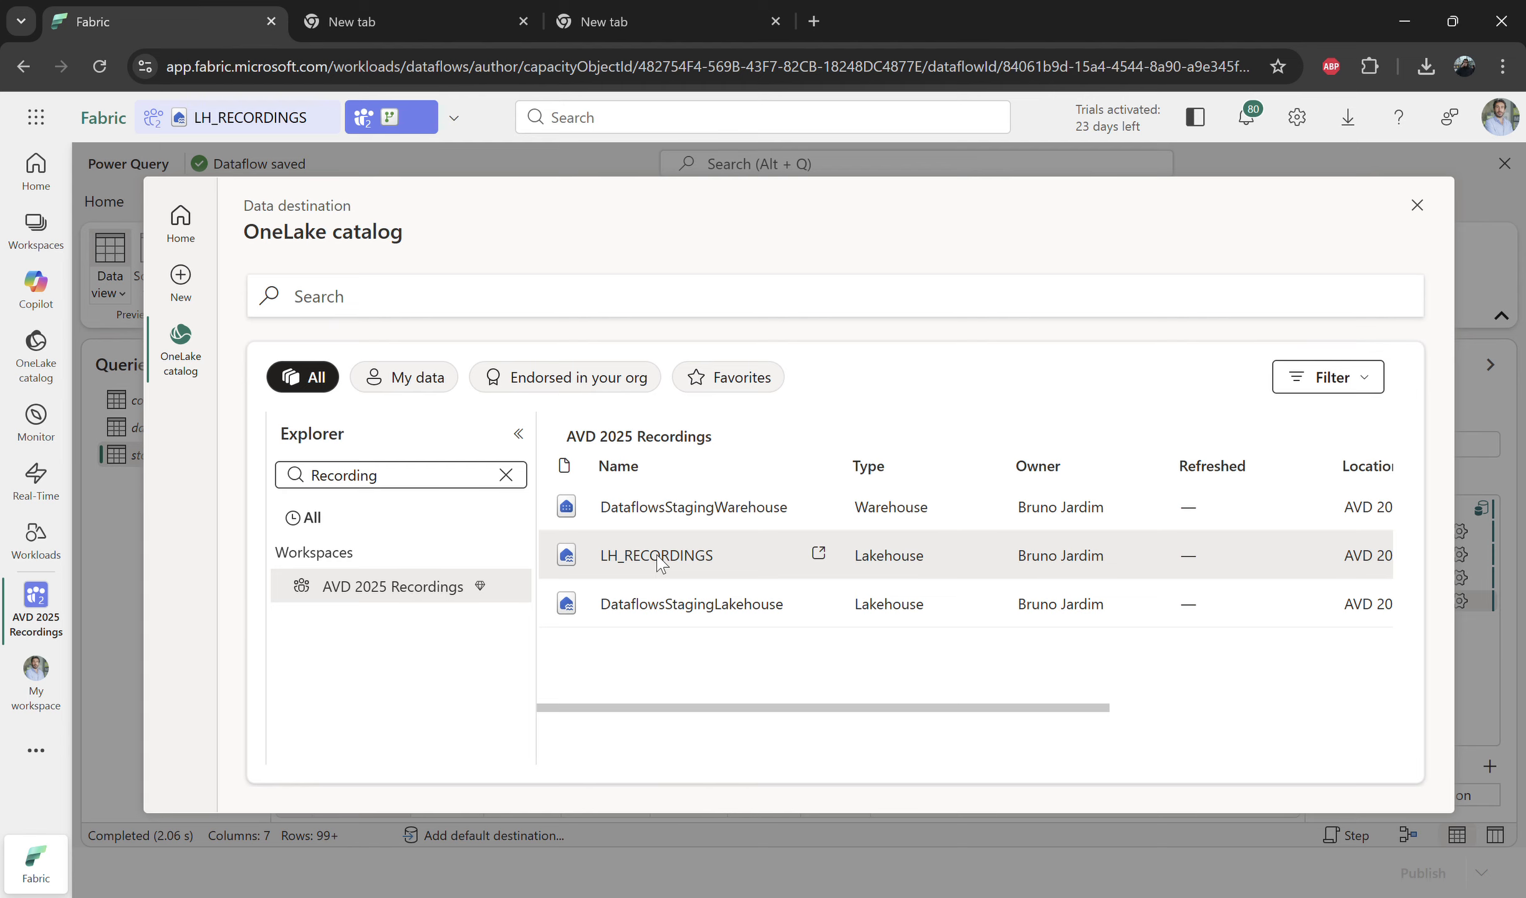
{"action": "left_click", "coordinate": [661, 561]}
Step: Name the new destination table fact_stocks and save the automatic destination settings
{"action": "double_click", "coordinate": [619, 415]}
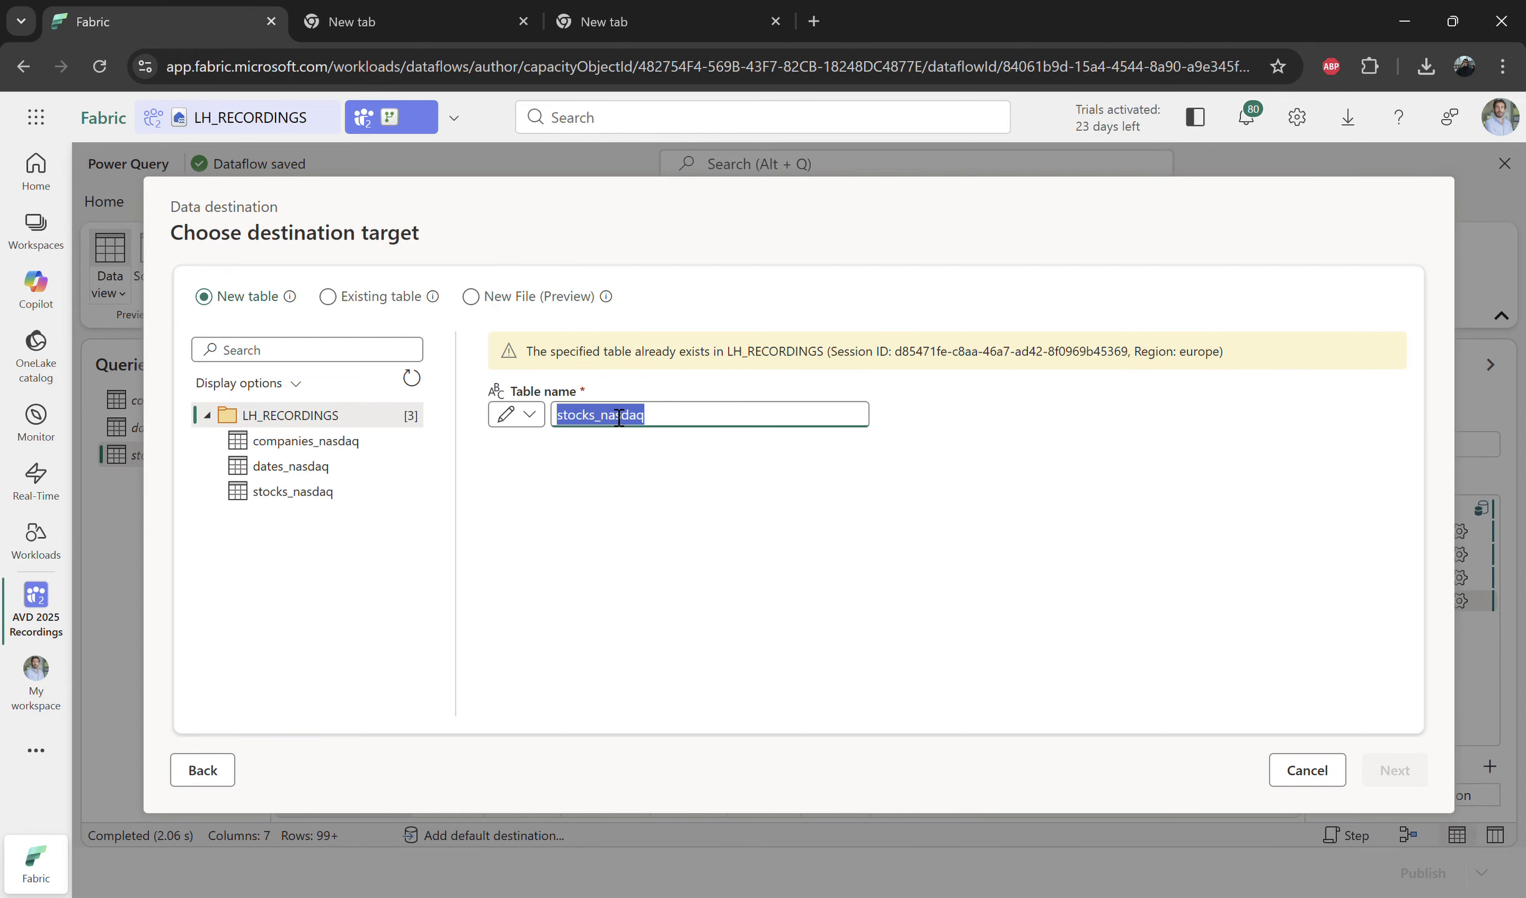
{"action": "type", "text": "fact_stocks"}
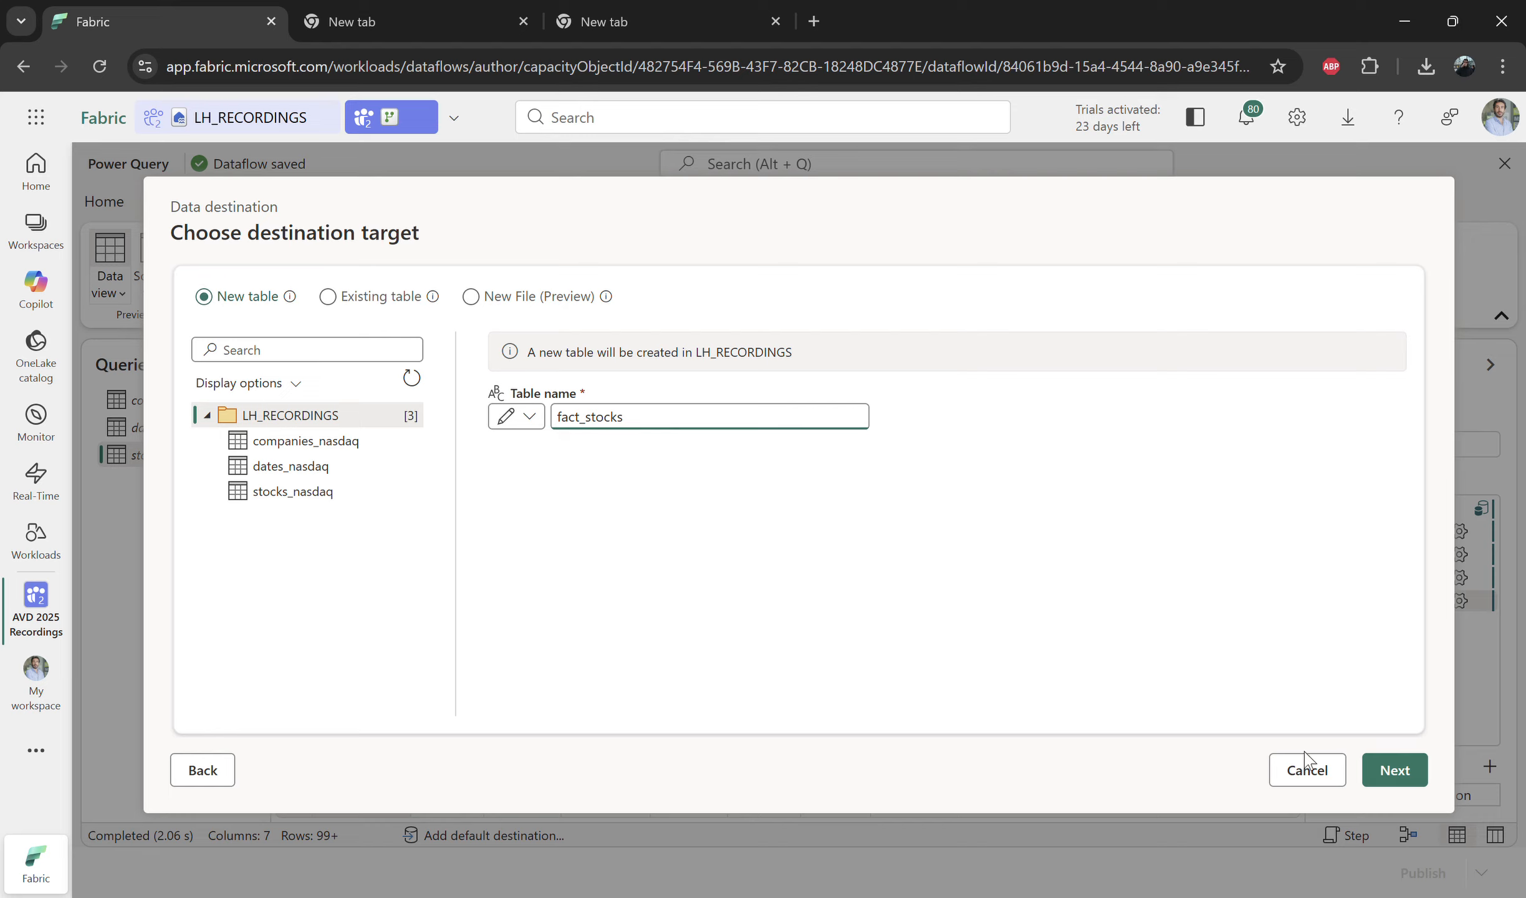
{"action": "left_click", "coordinate": [1401, 778]}
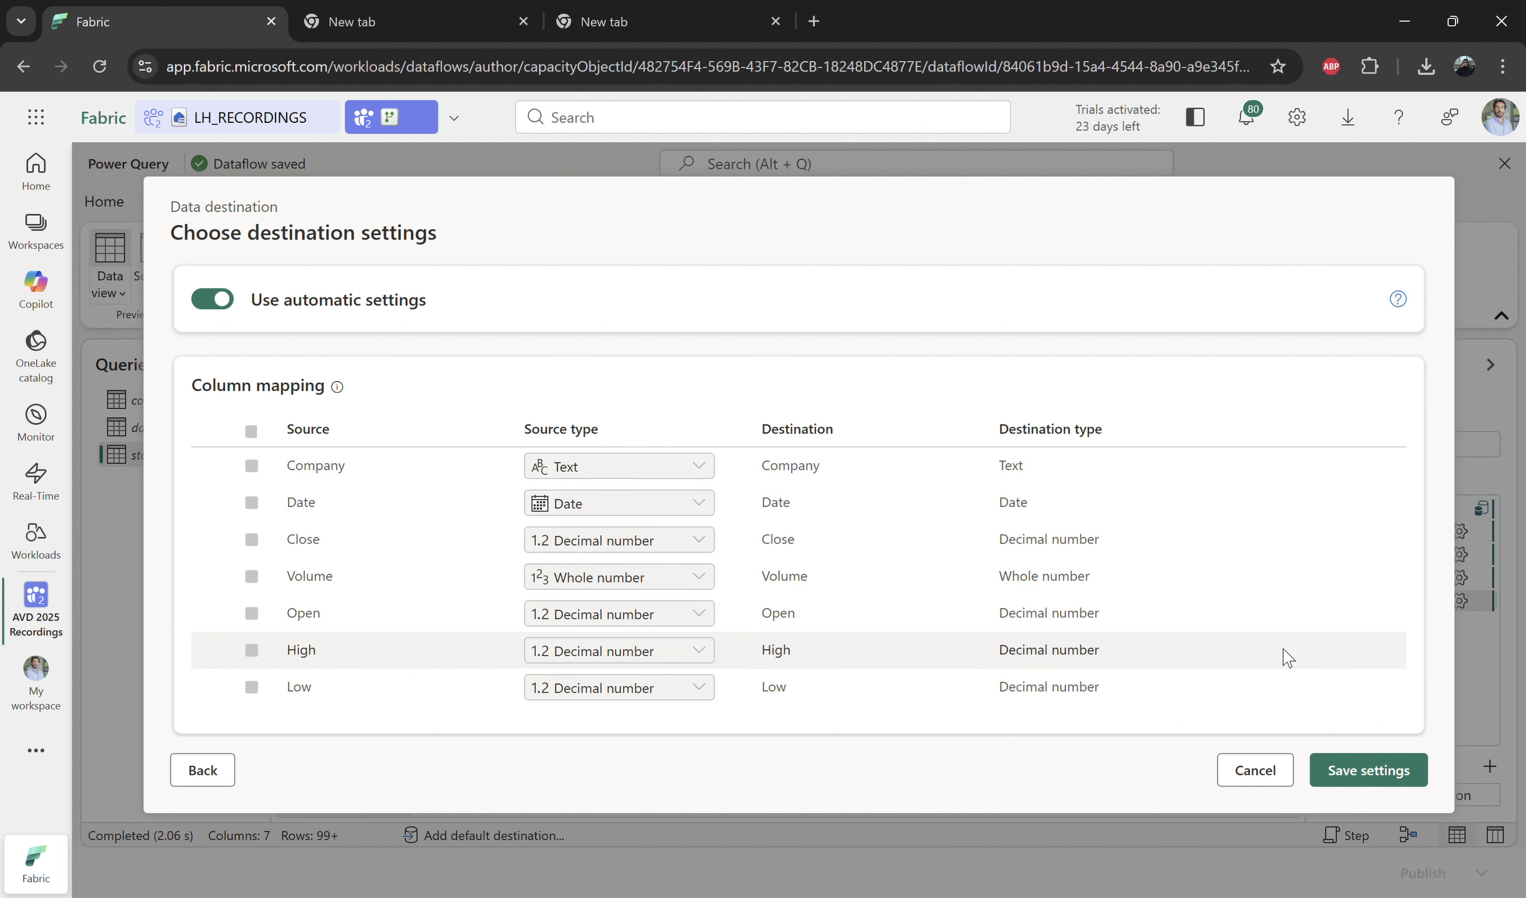
{"action": "left_click", "coordinate": [1362, 770]}
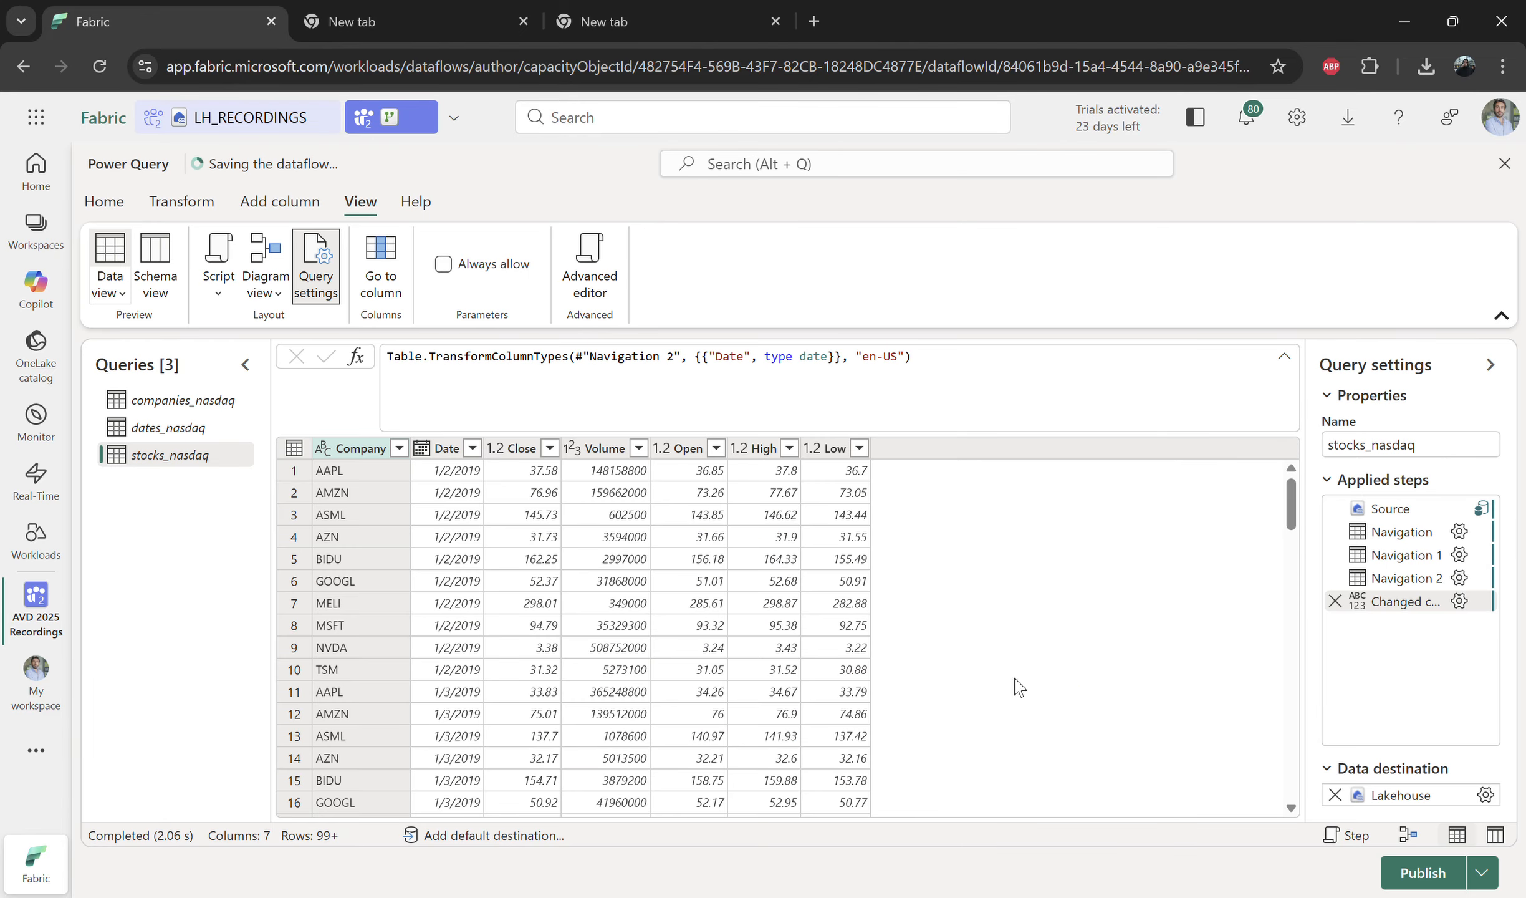
Step: Set the dates_nasdaq query's destination to a new LH_RECORDINGS table named dim_date with automatic settings
{"action": "left_click", "coordinate": [197, 429]}
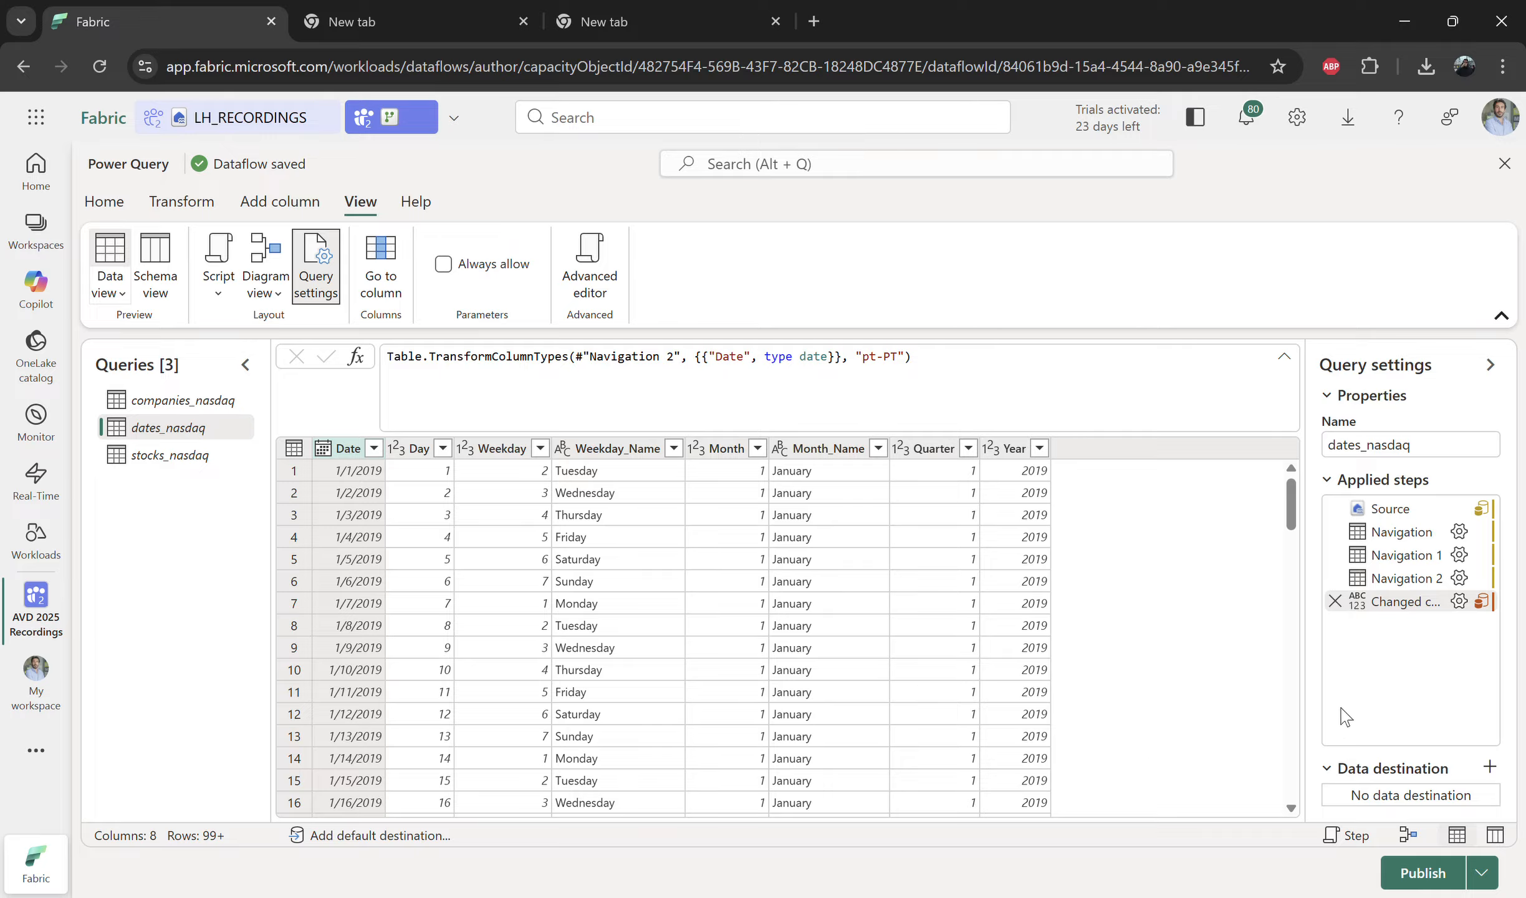
{"action": "left_click", "coordinate": [1490, 766]}
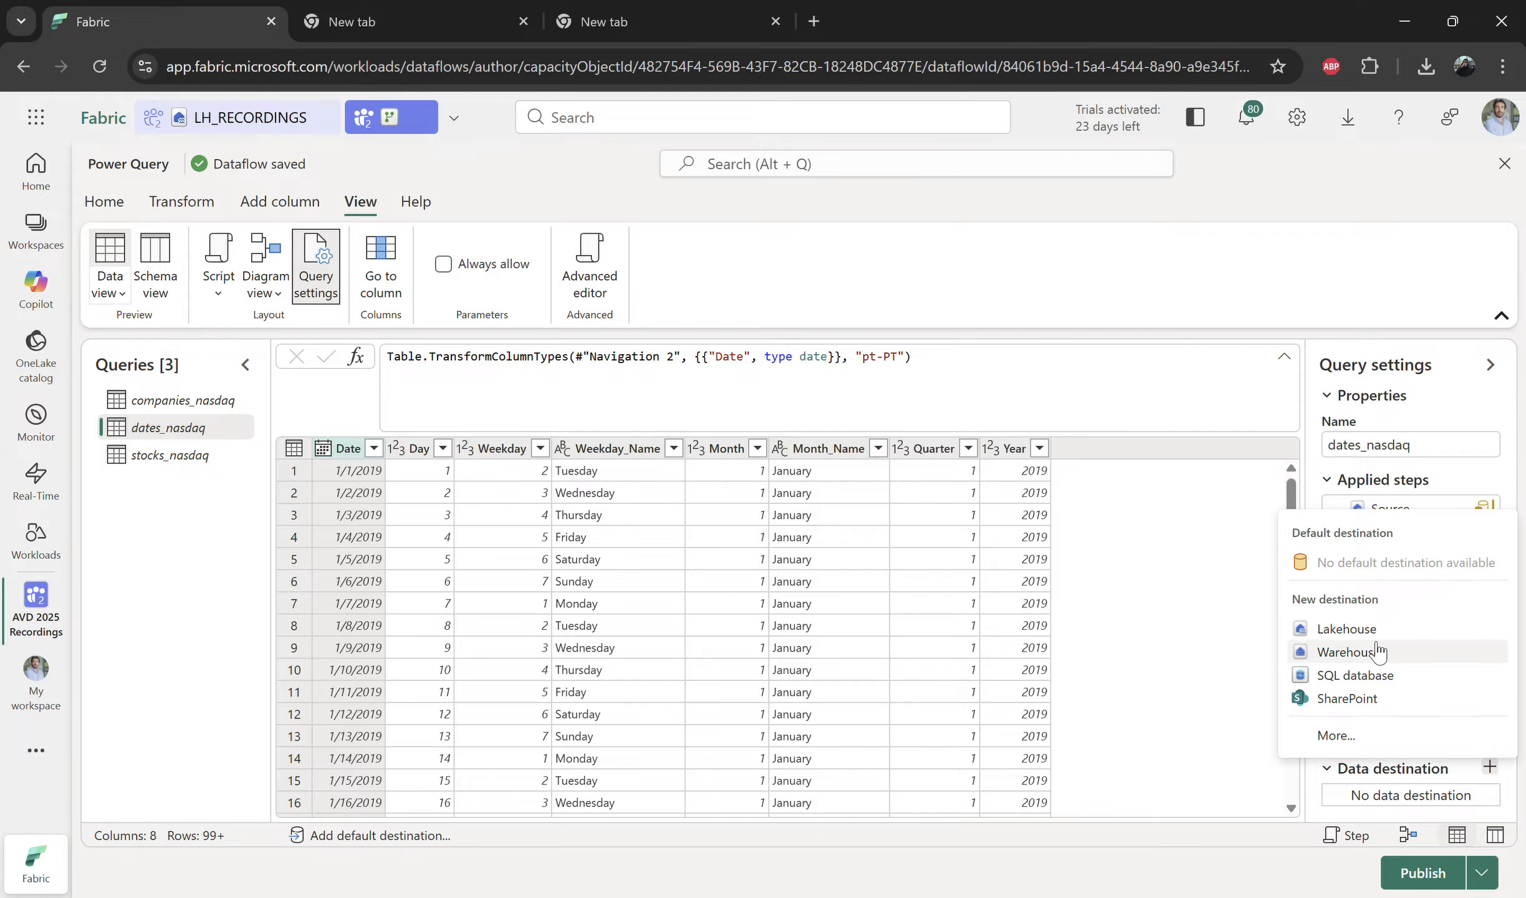
{"action": "left_click", "coordinate": [1336, 735]}
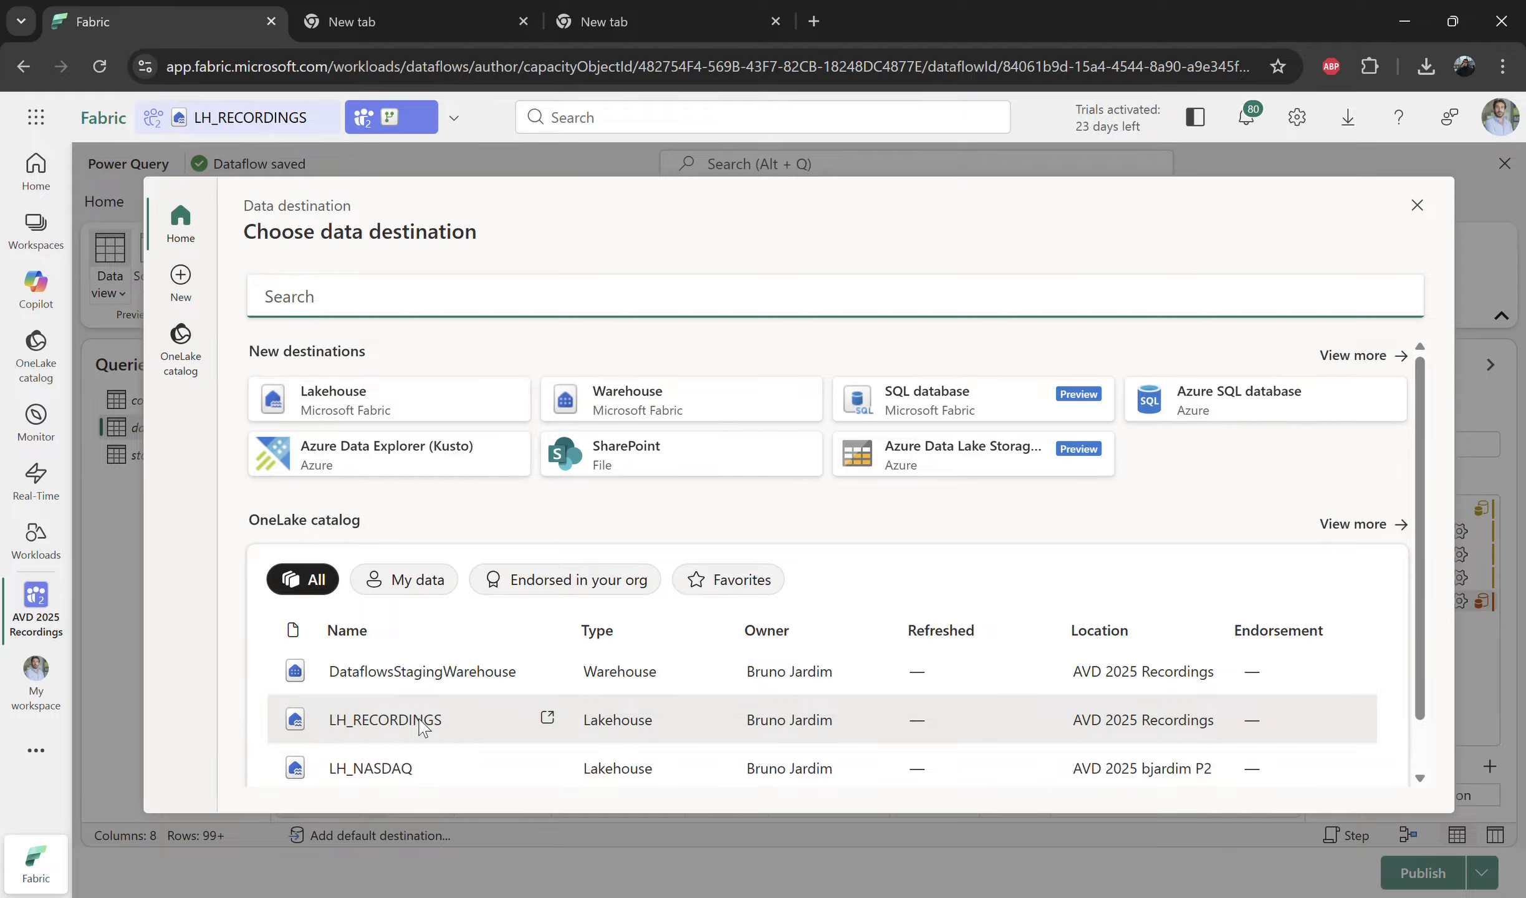
{"action": "left_click", "coordinate": [421, 725]}
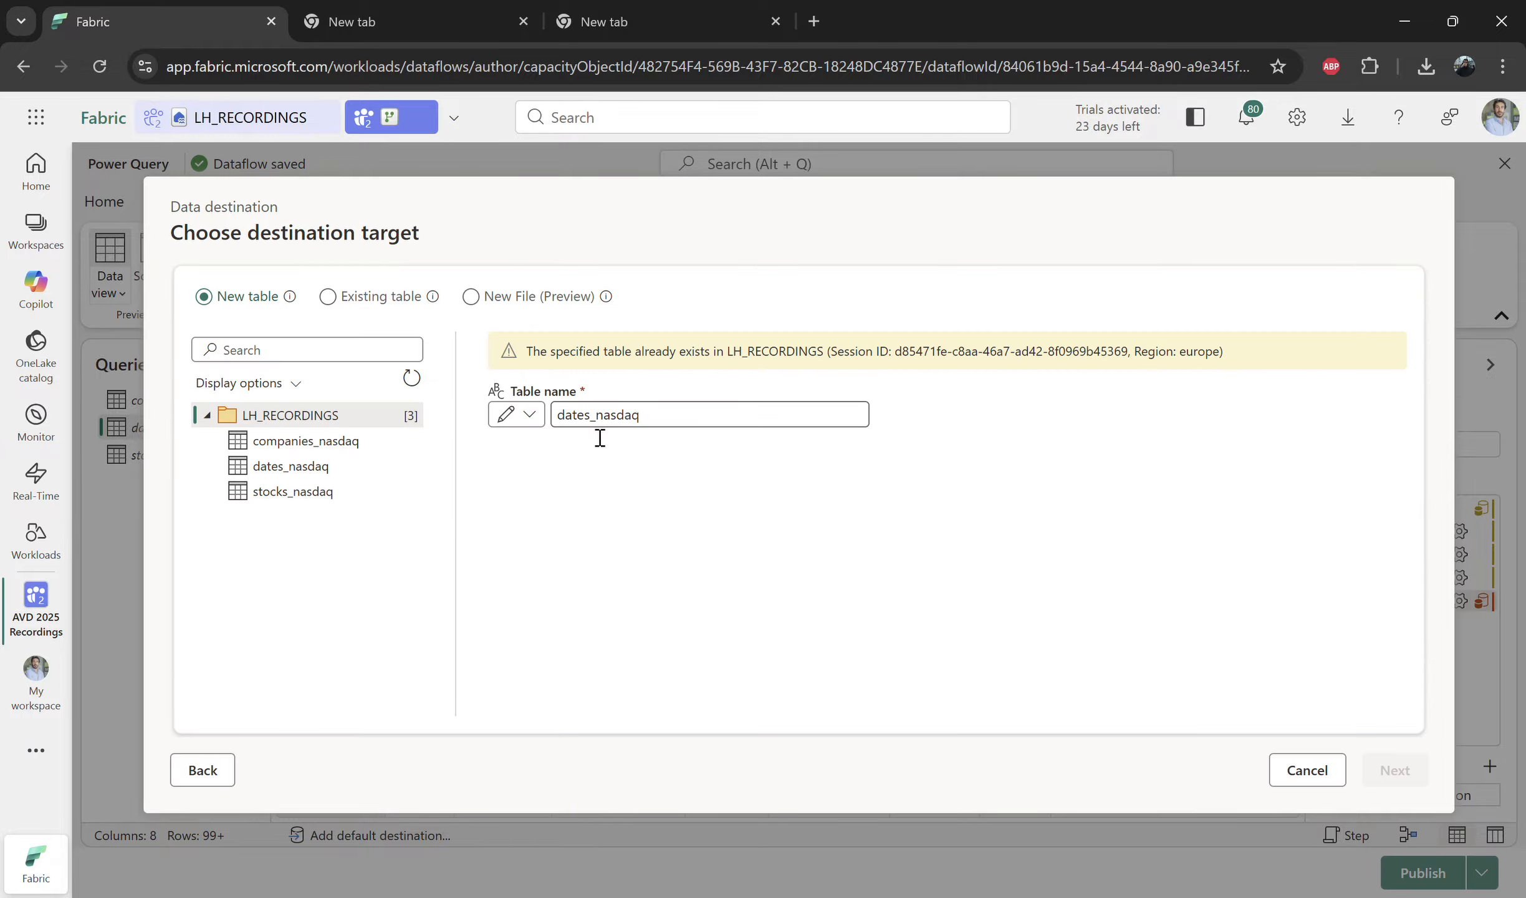
{"action": "double_click", "coordinate": [600, 435]}
{"action": "type", "text": "dim_"}
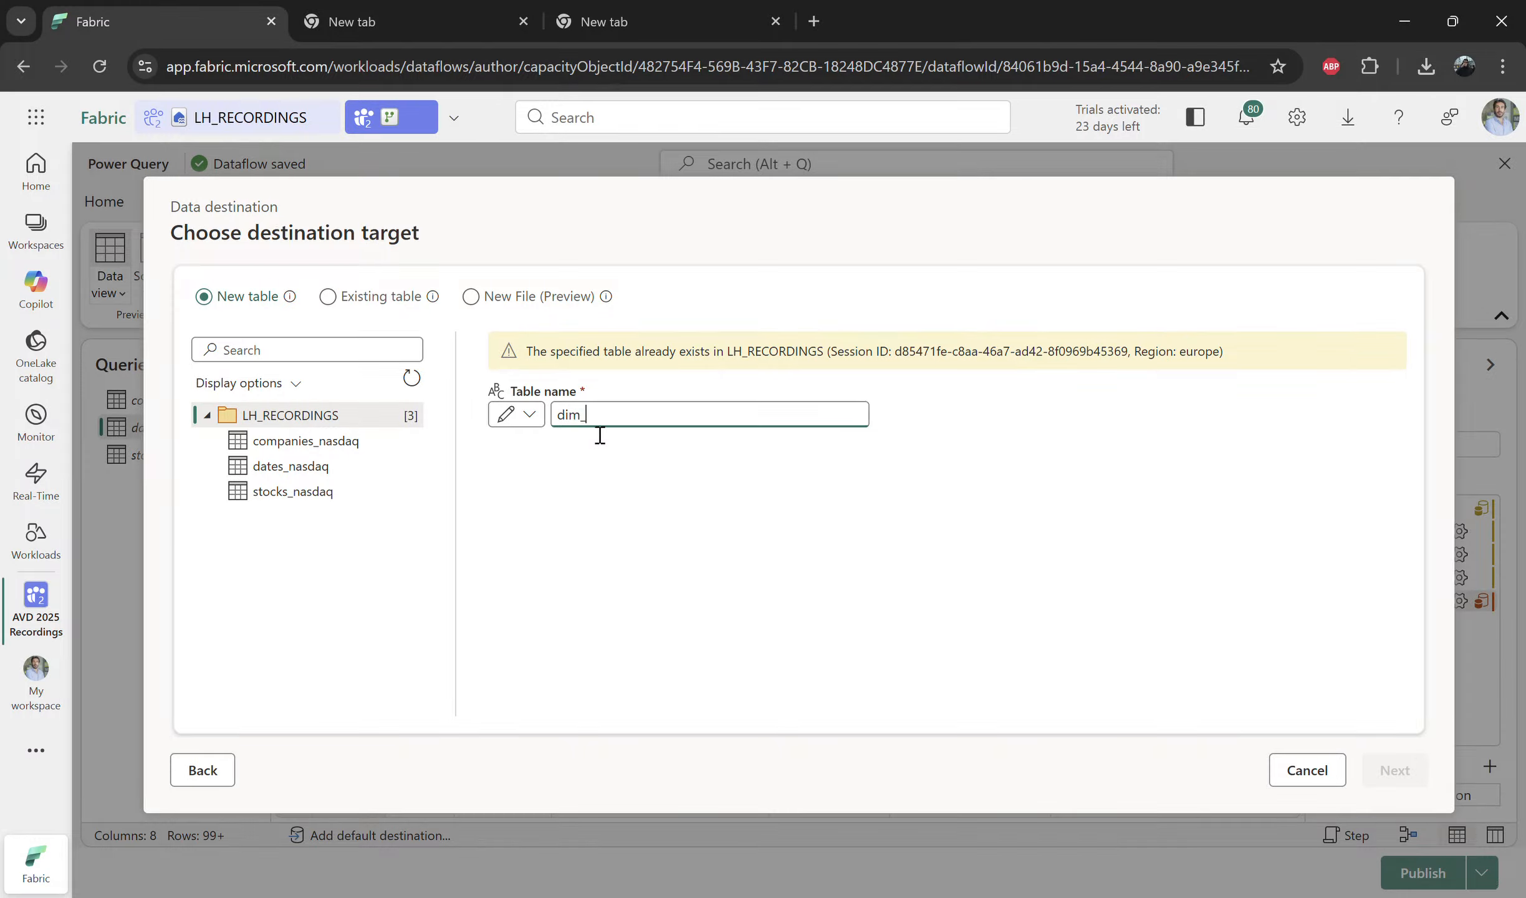
{"action": "type", "text": "aate"}
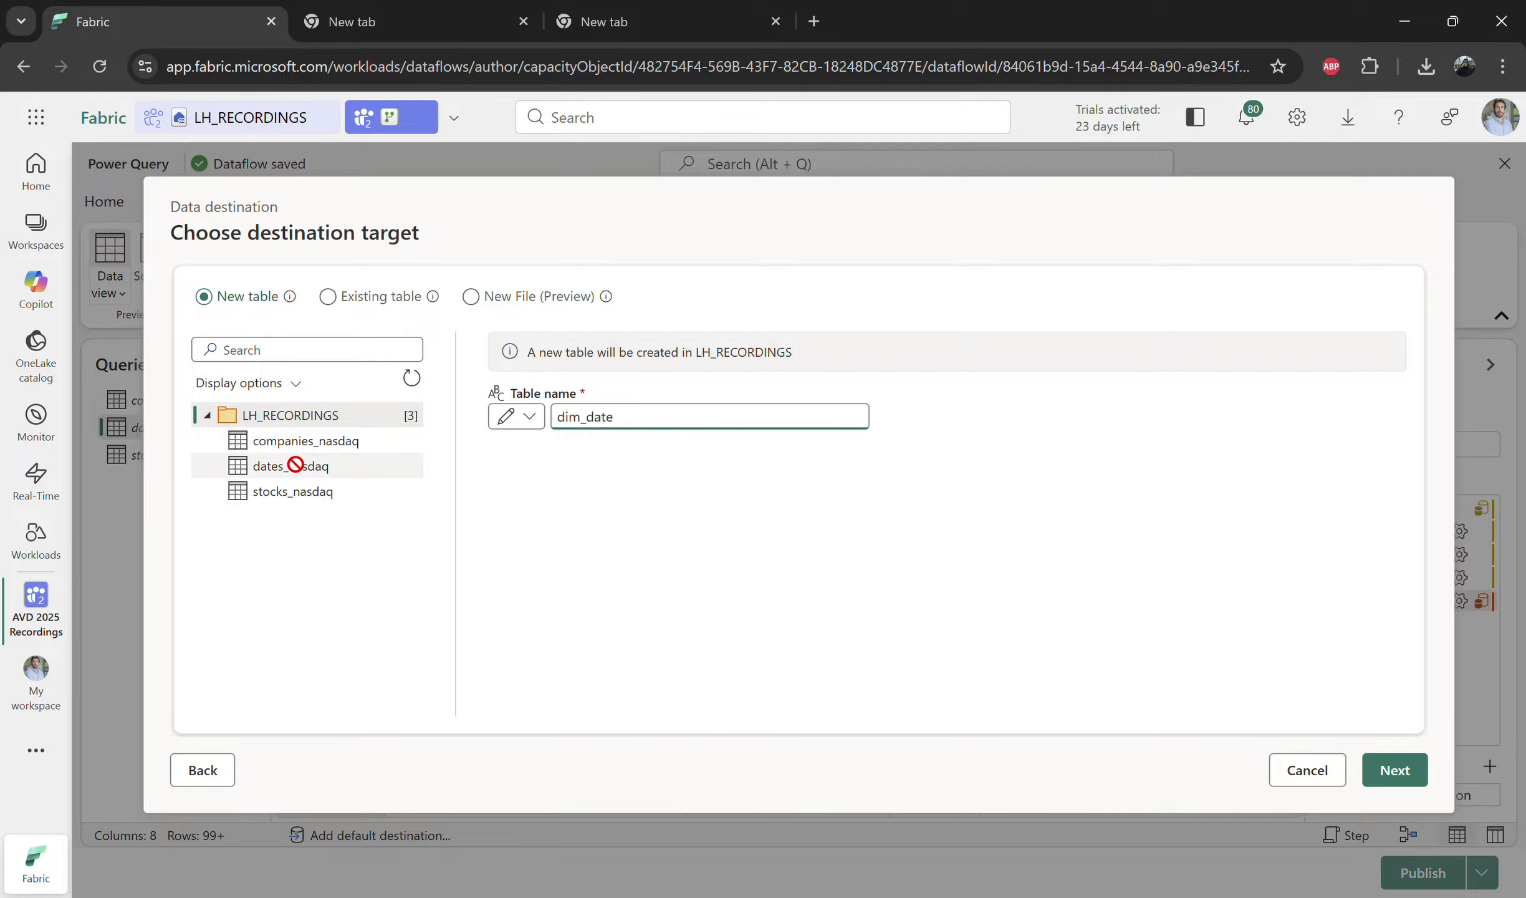
{"action": "left_click", "coordinate": [1394, 769]}
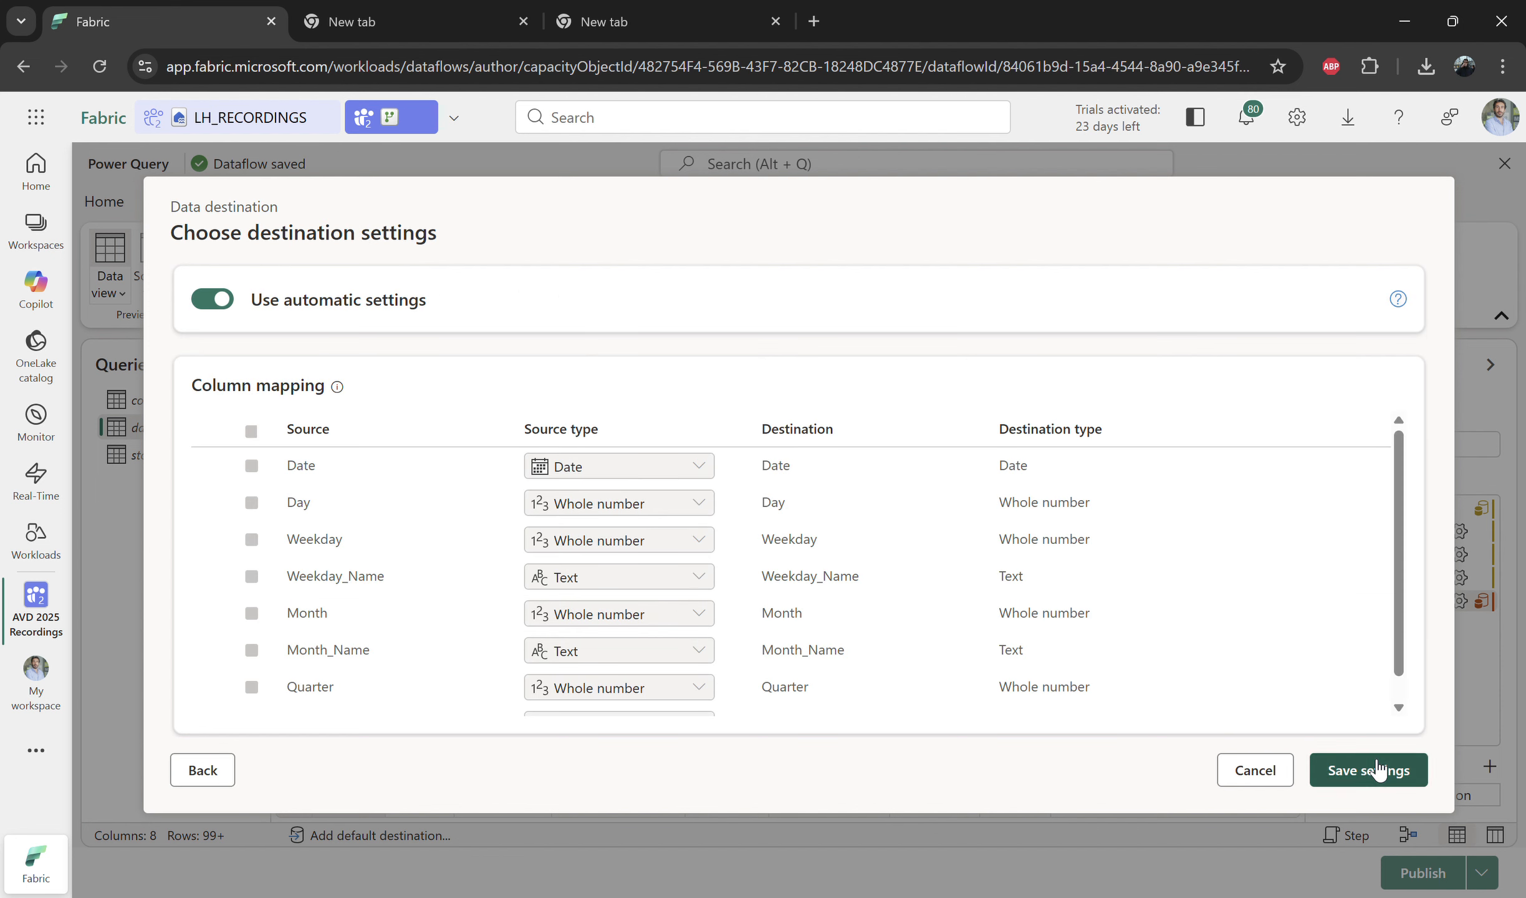
{"action": "left_click", "coordinate": [1365, 769]}
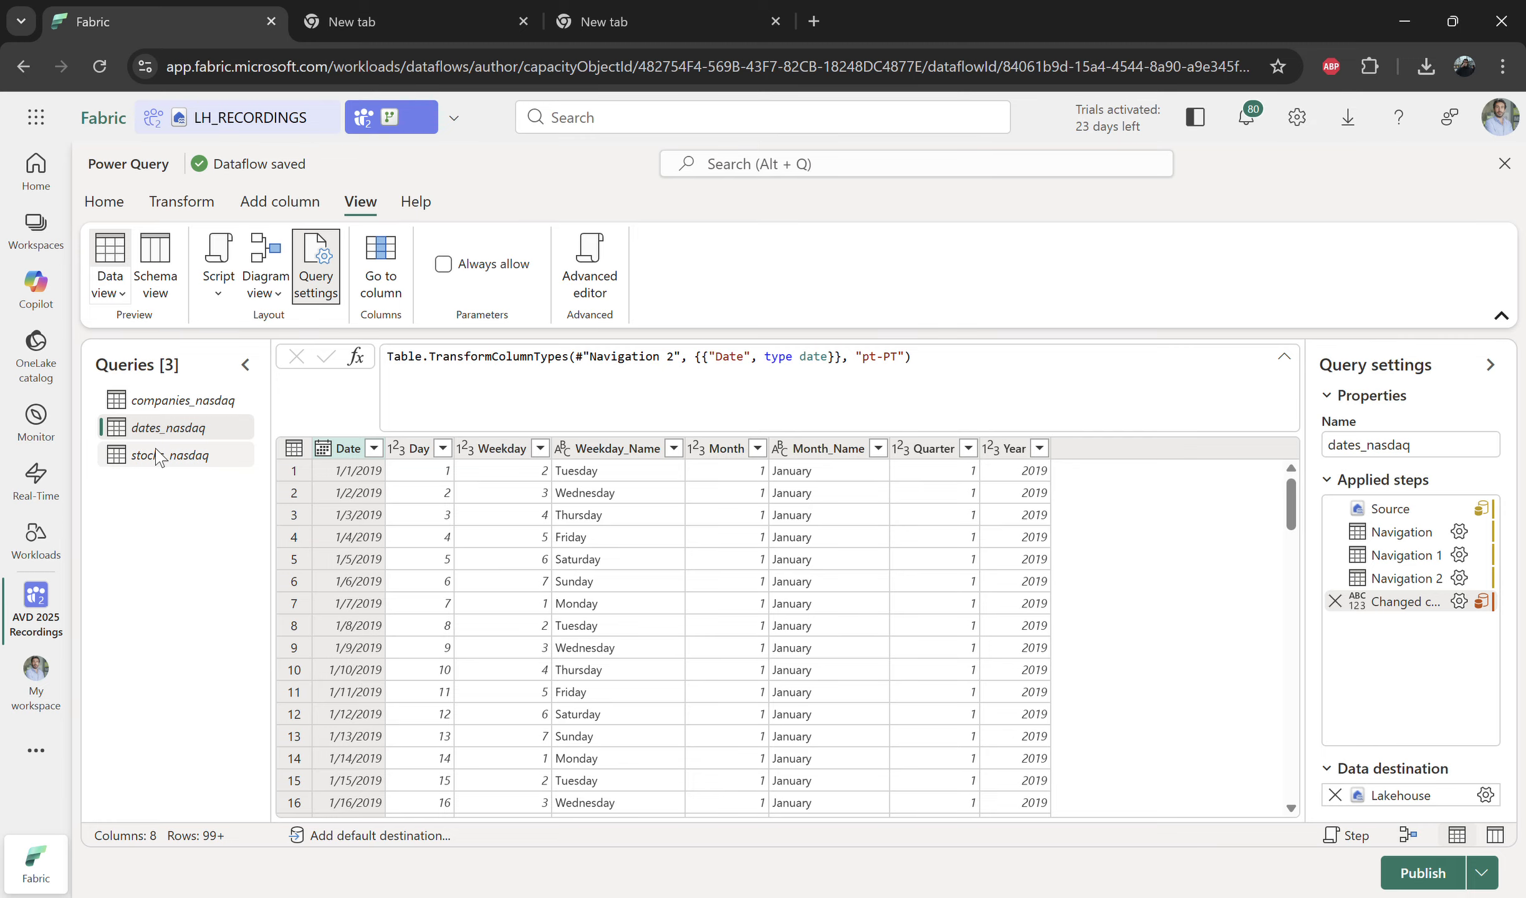
Step: Select the stocks_nasdaq query and inspect its locale column-type step
{"action": "left_click", "coordinate": [158, 455]}
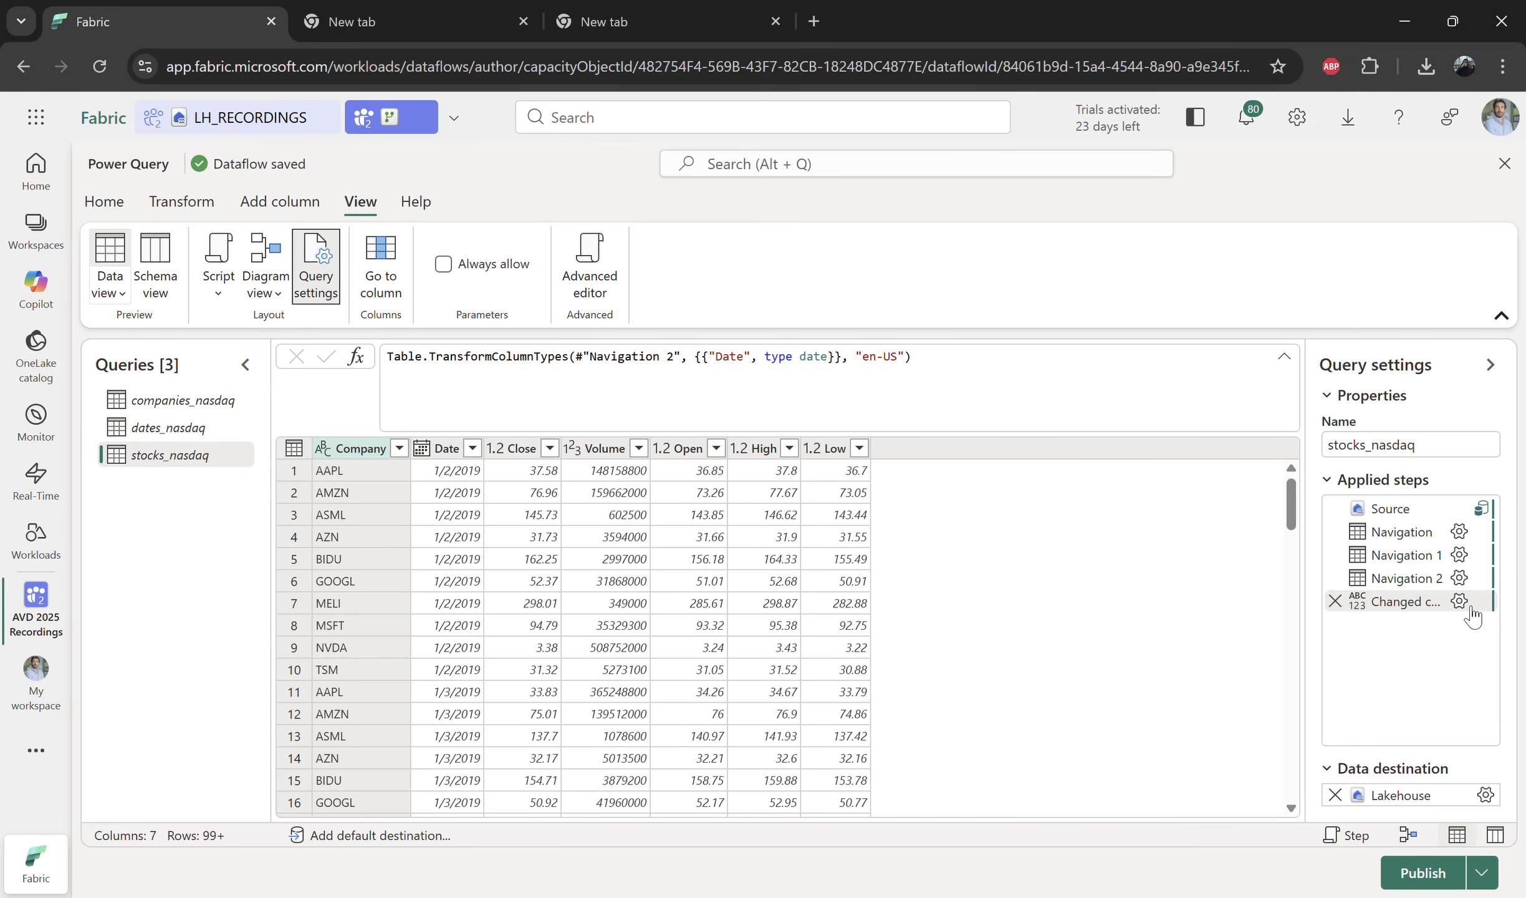
{"action": "mouse_move", "coordinate": [1472, 617]}
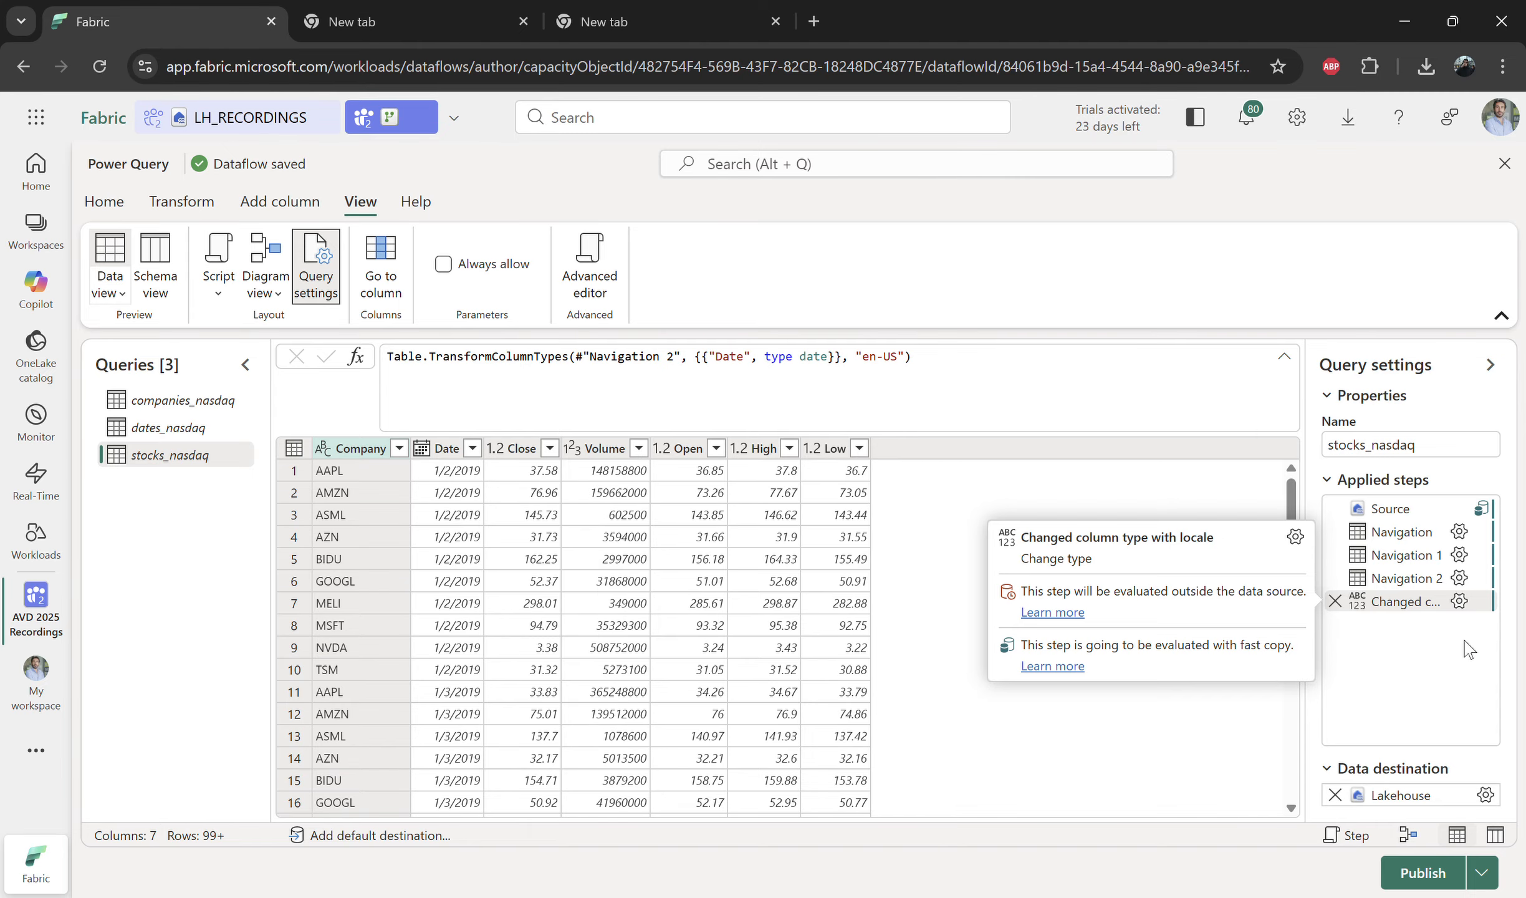
Step: Set the companies_nasdaq query's destination to a new LH_RECORDINGS table named dim_company with automatic settings
{"action": "left_click", "coordinate": [233, 401]}
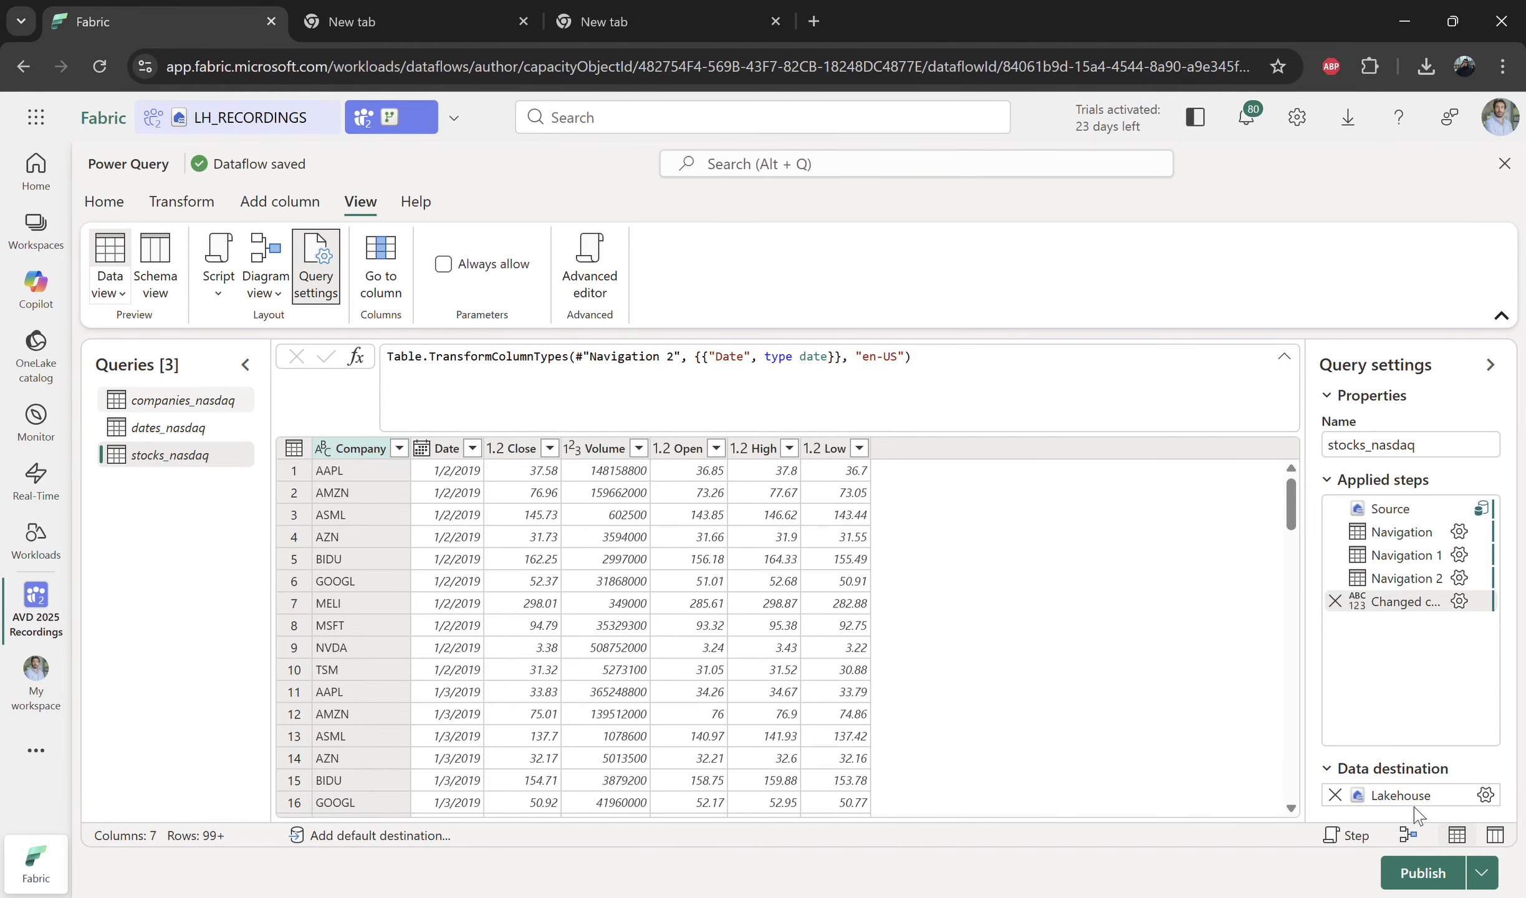
{"action": "left_click", "coordinate": [1490, 766]}
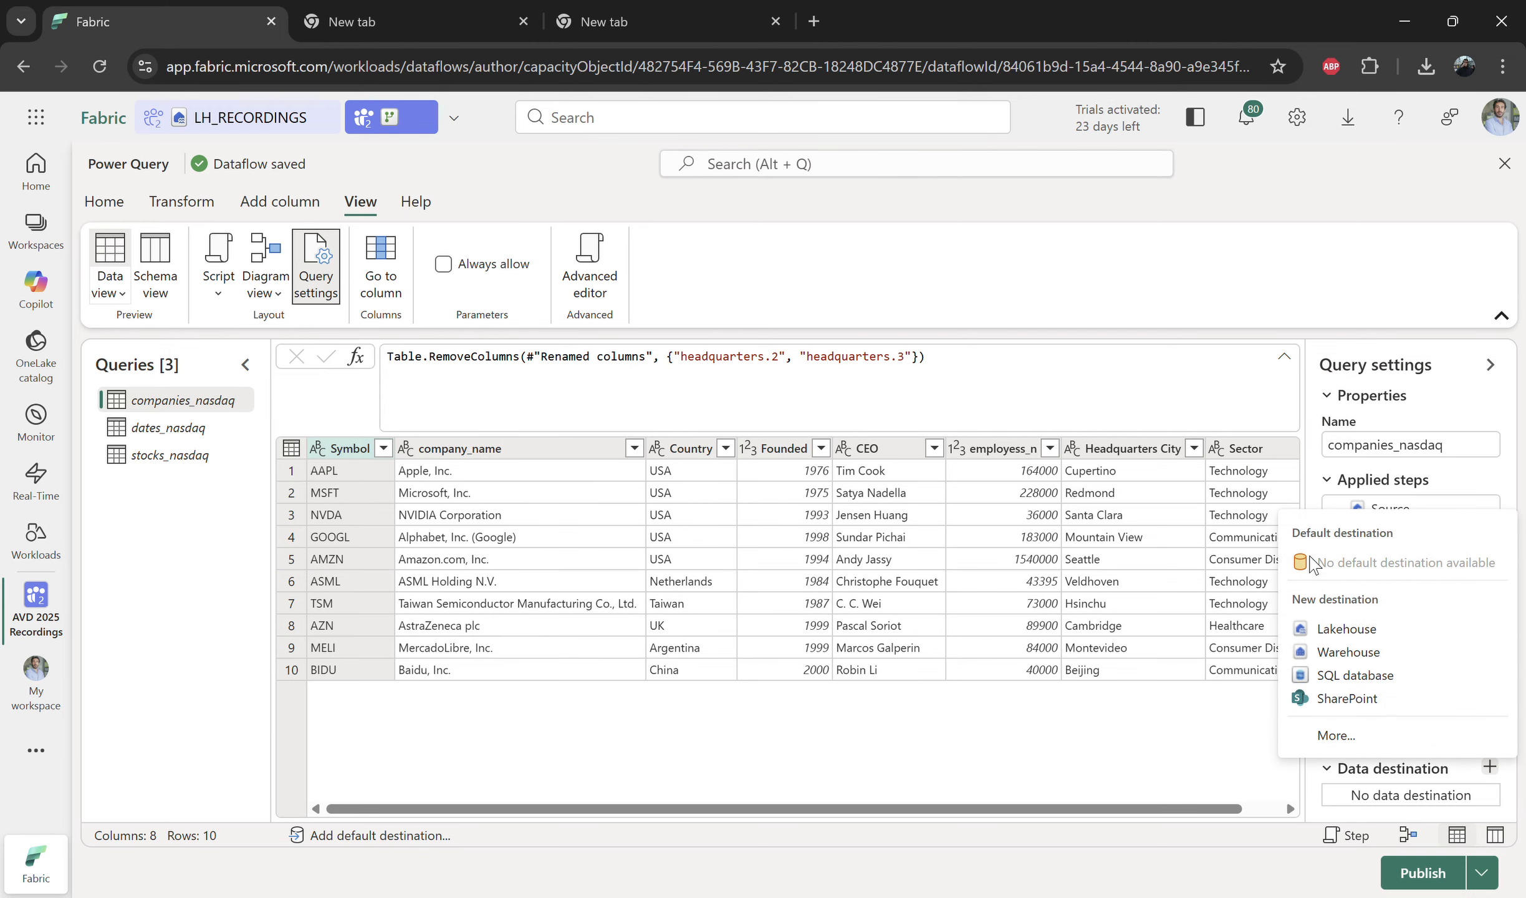
{"action": "left_click", "coordinate": [1336, 735]}
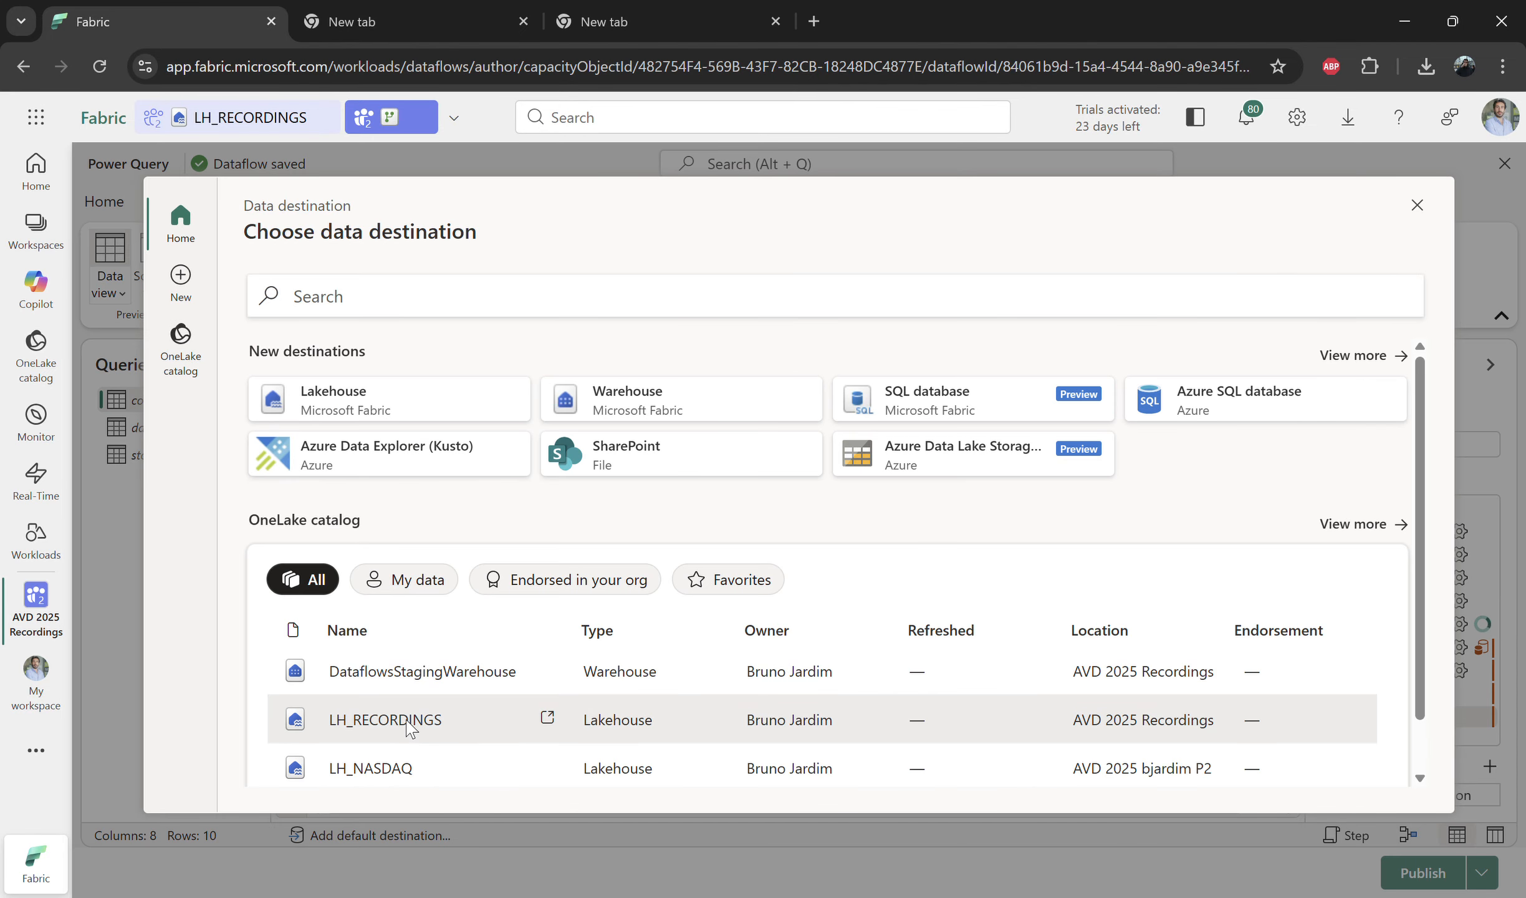
{"action": "left_click", "coordinate": [407, 723]}
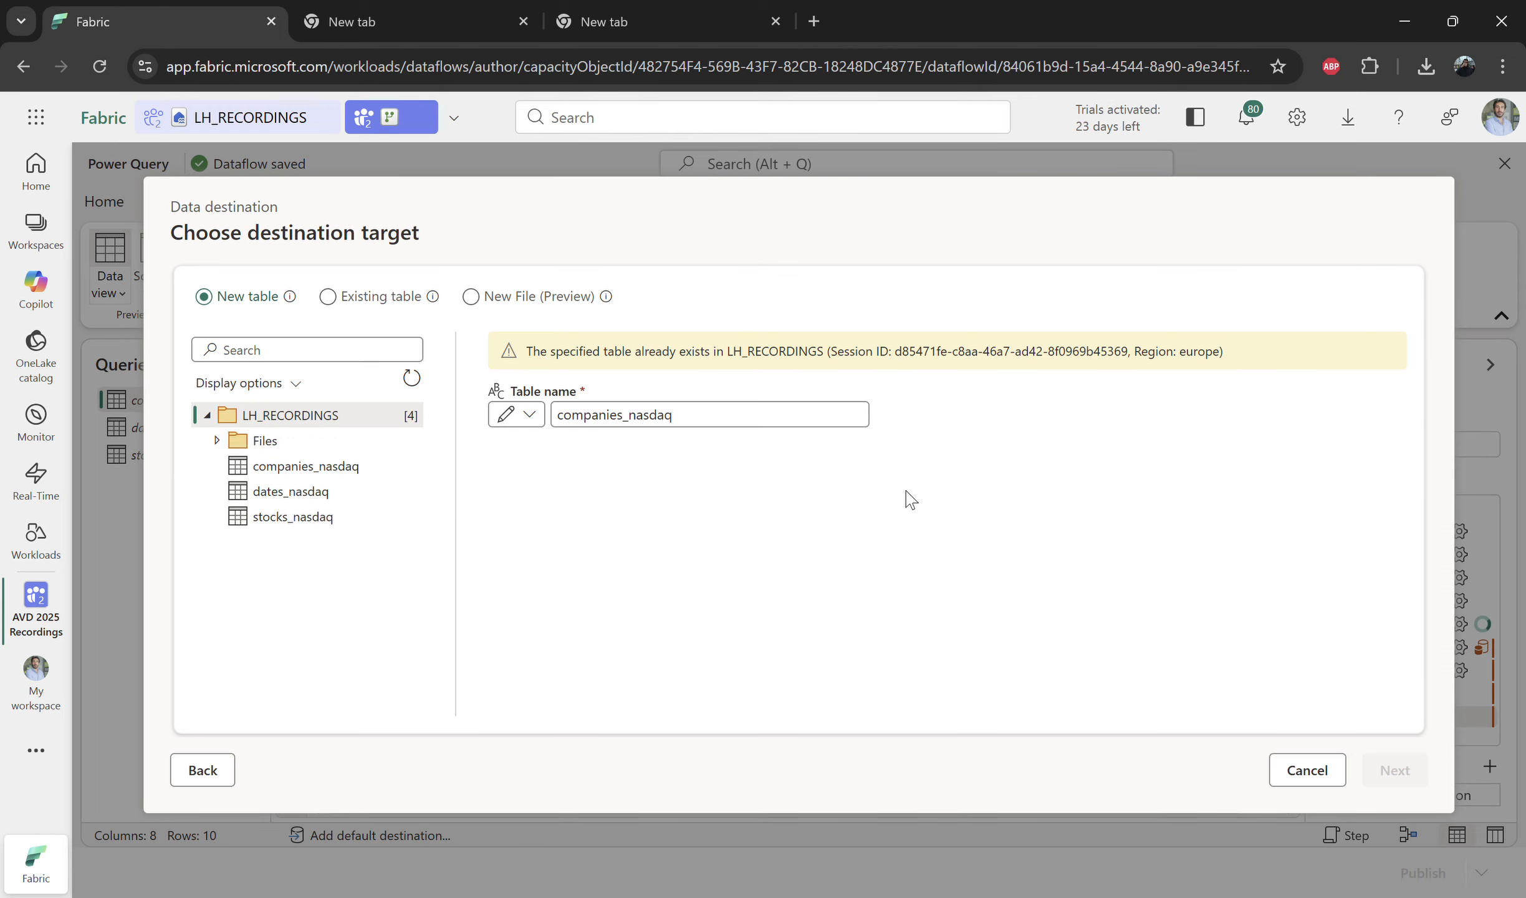
{"action": "double_click", "coordinate": [657, 428]}
{"action": "type", "text": "dim_company"}
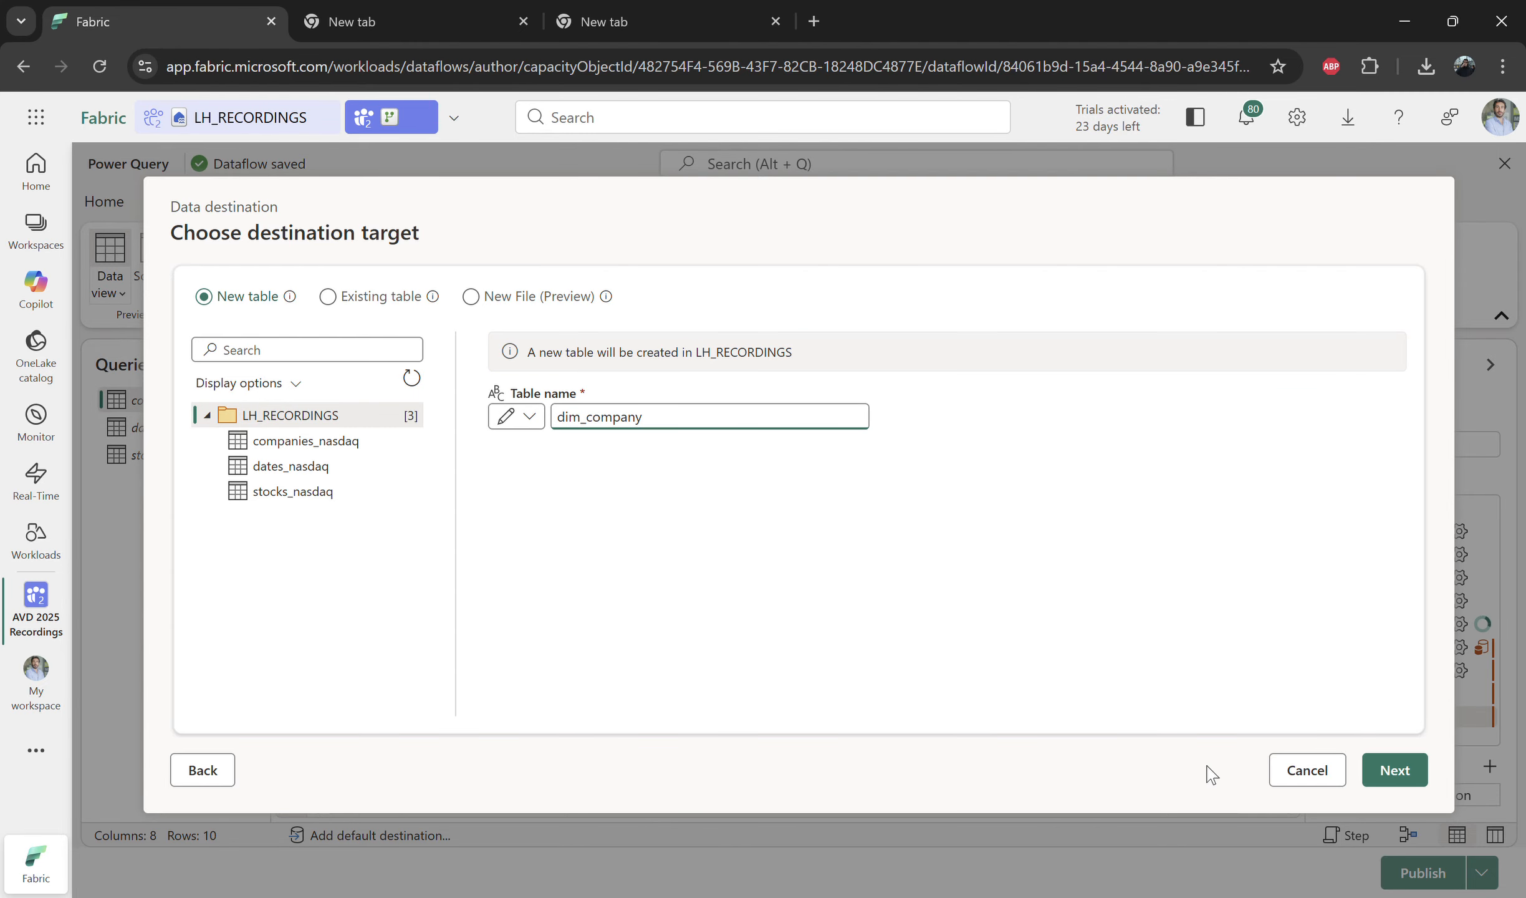
{"action": "left_click", "coordinate": [1394, 769]}
{"action": "left_click", "coordinate": [1371, 769]}
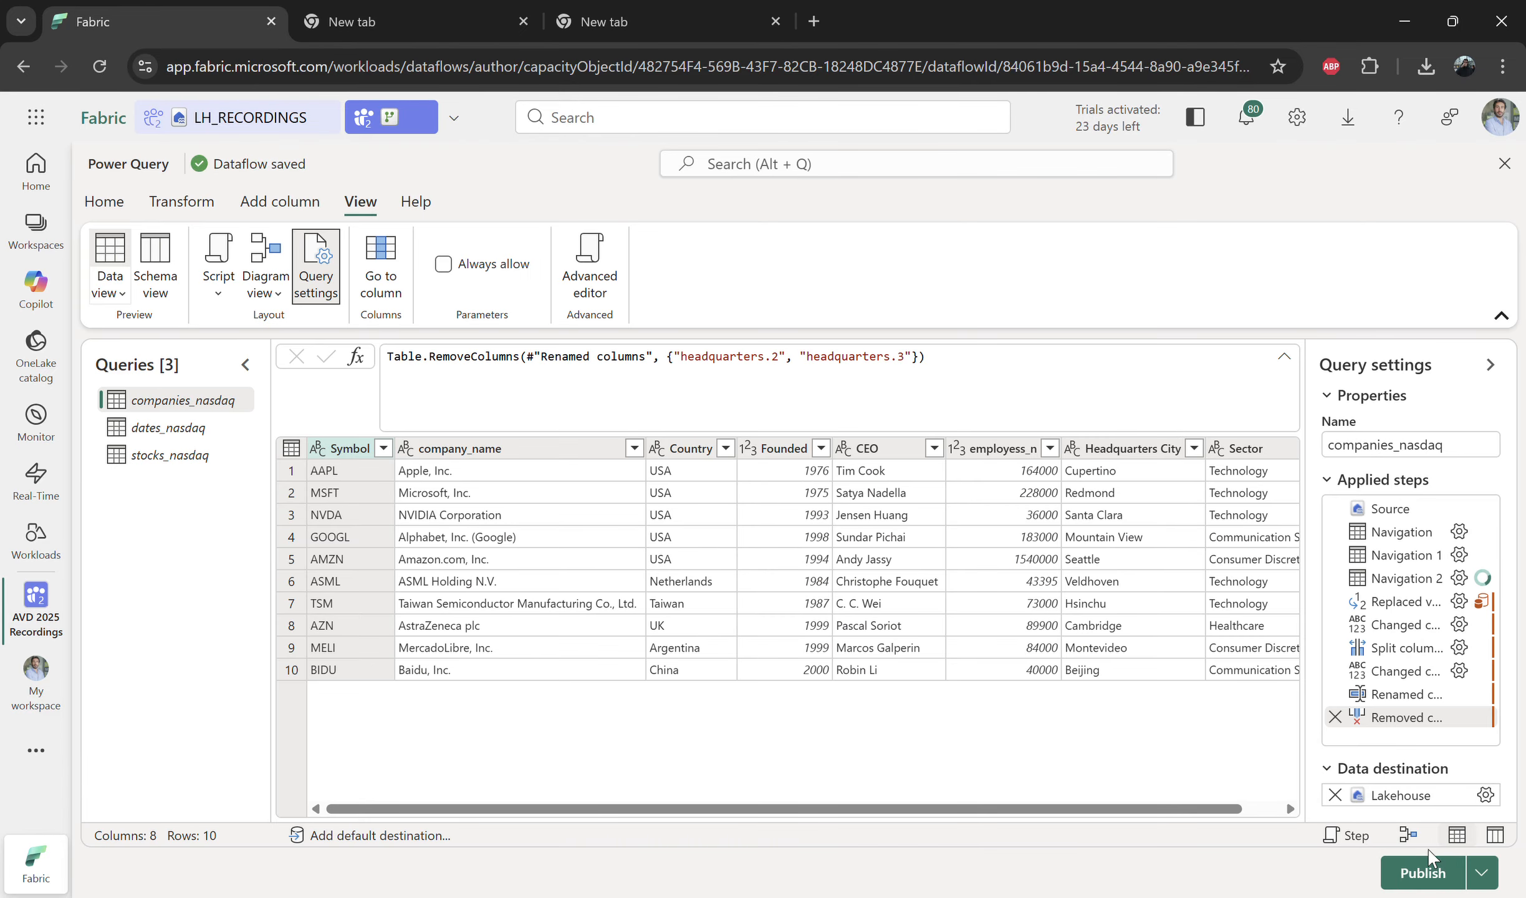
Step: Publish the dataflow and open the LH_RECORDINGS lakehouse from the AVD 2025 Recordings workspace
{"action": "left_click", "coordinate": [1440, 876]}
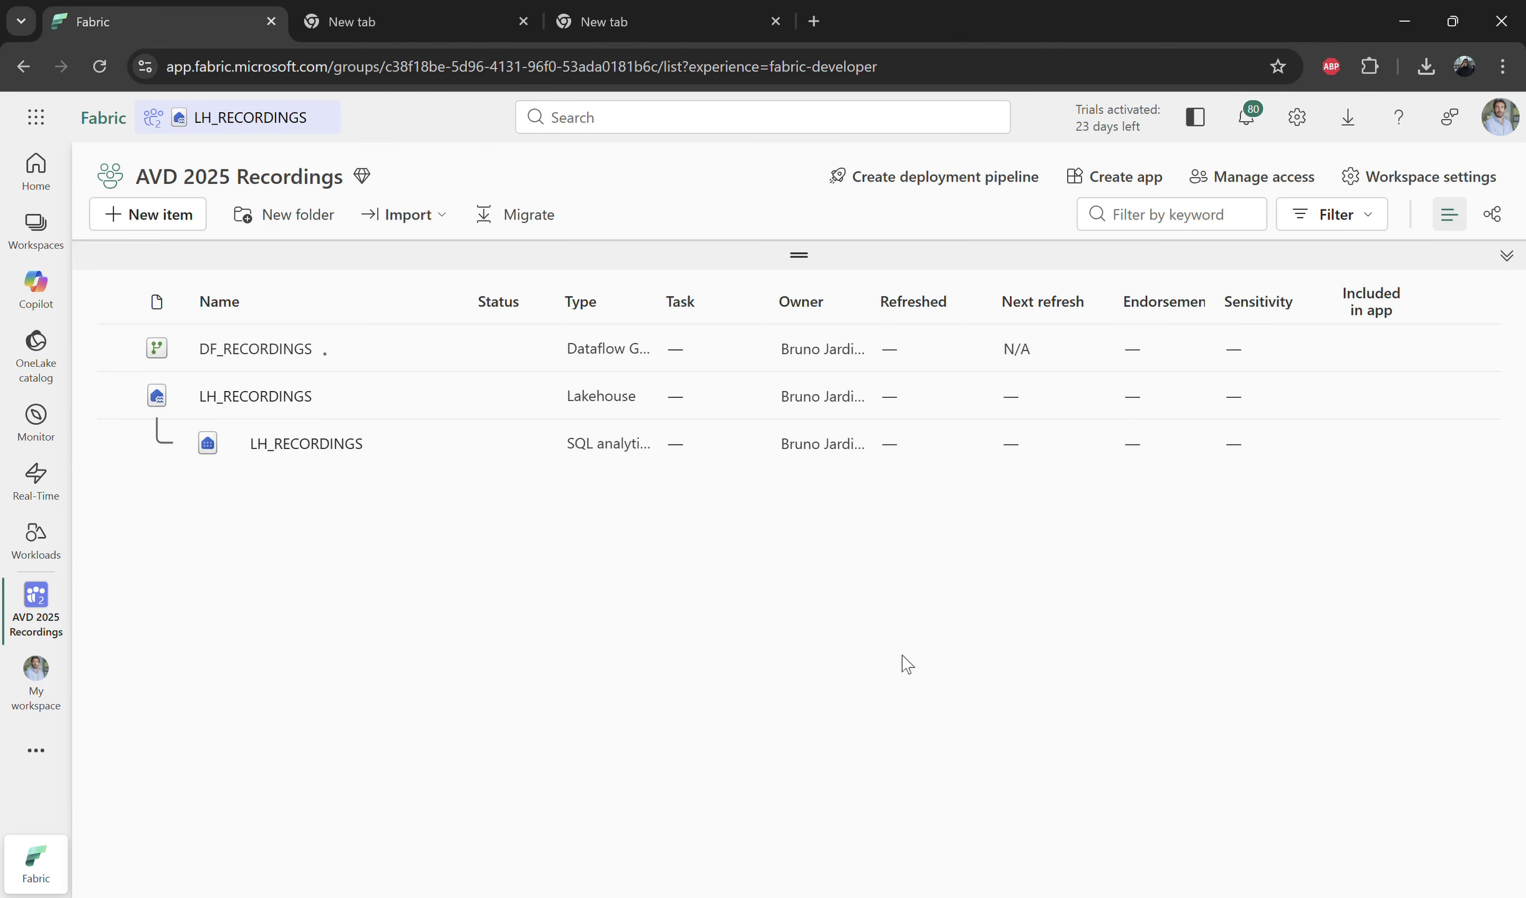
{"action": "left_click", "coordinate": [255, 395]}
{"action": "right_click", "coordinate": [187, 567]}
{"action": "left_click", "coordinate": [240, 679]}
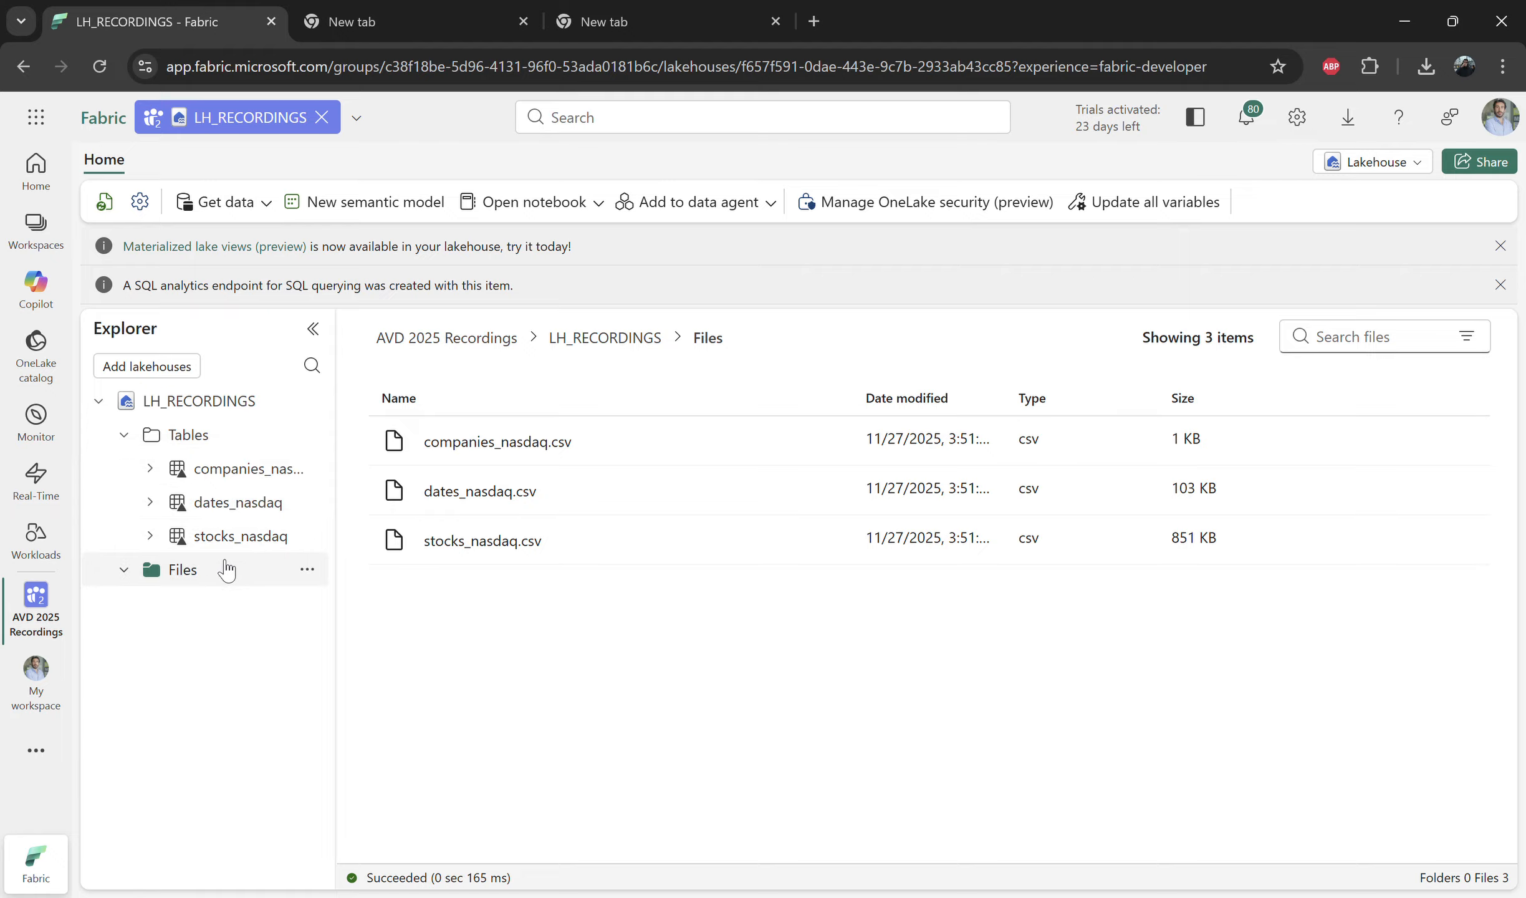
Step: Refresh the lakehouse's Tables folder several times to check for the new tables
{"action": "left_click", "coordinate": [307, 434]}
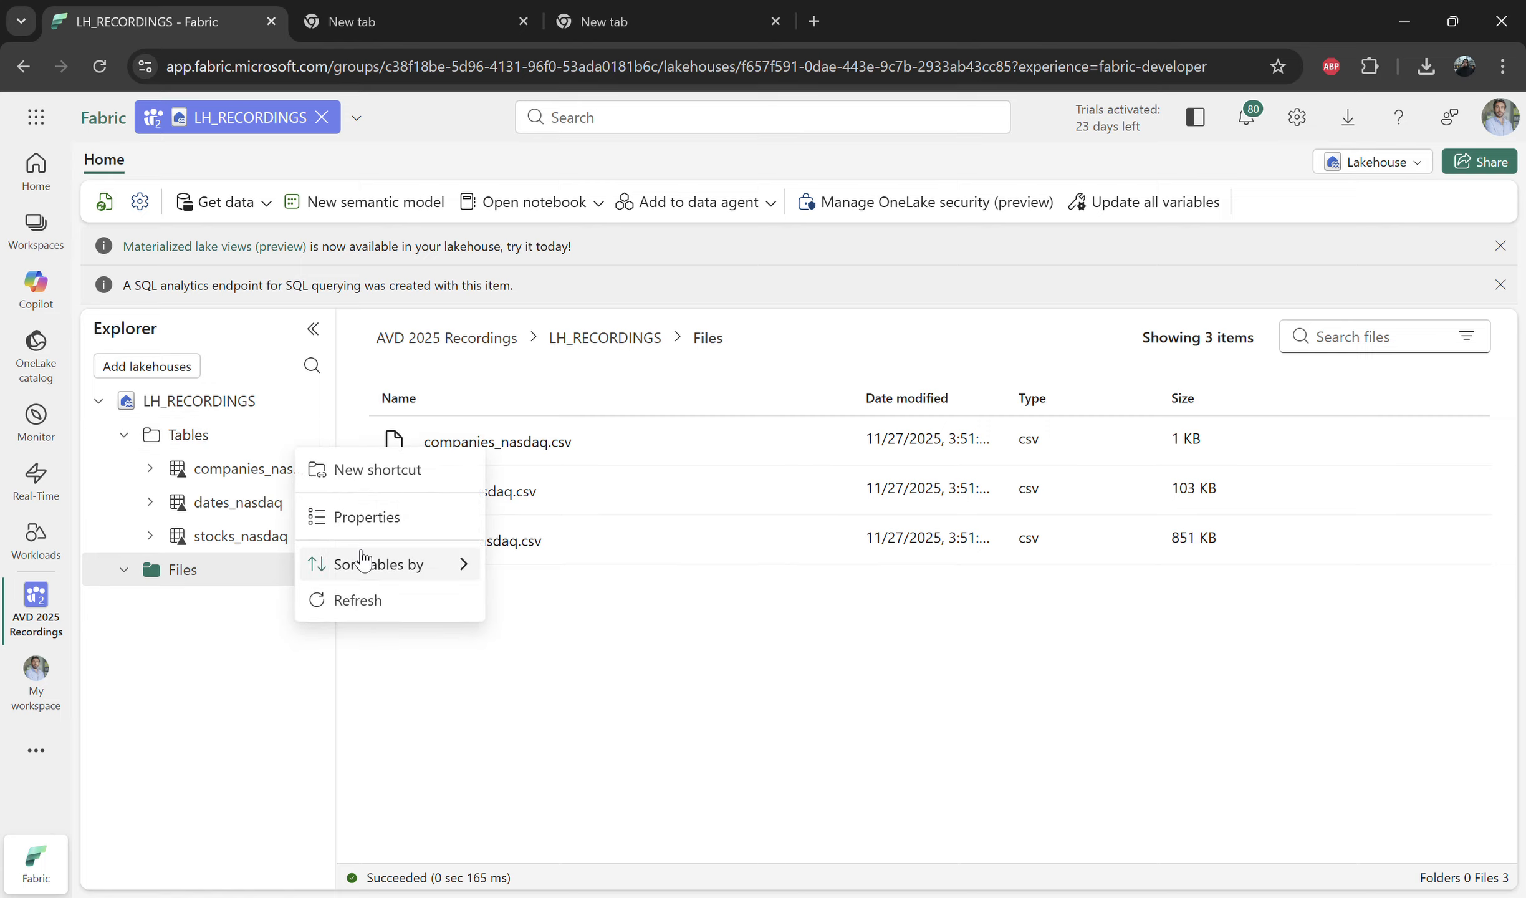
{"action": "left_click", "coordinate": [339, 600]}
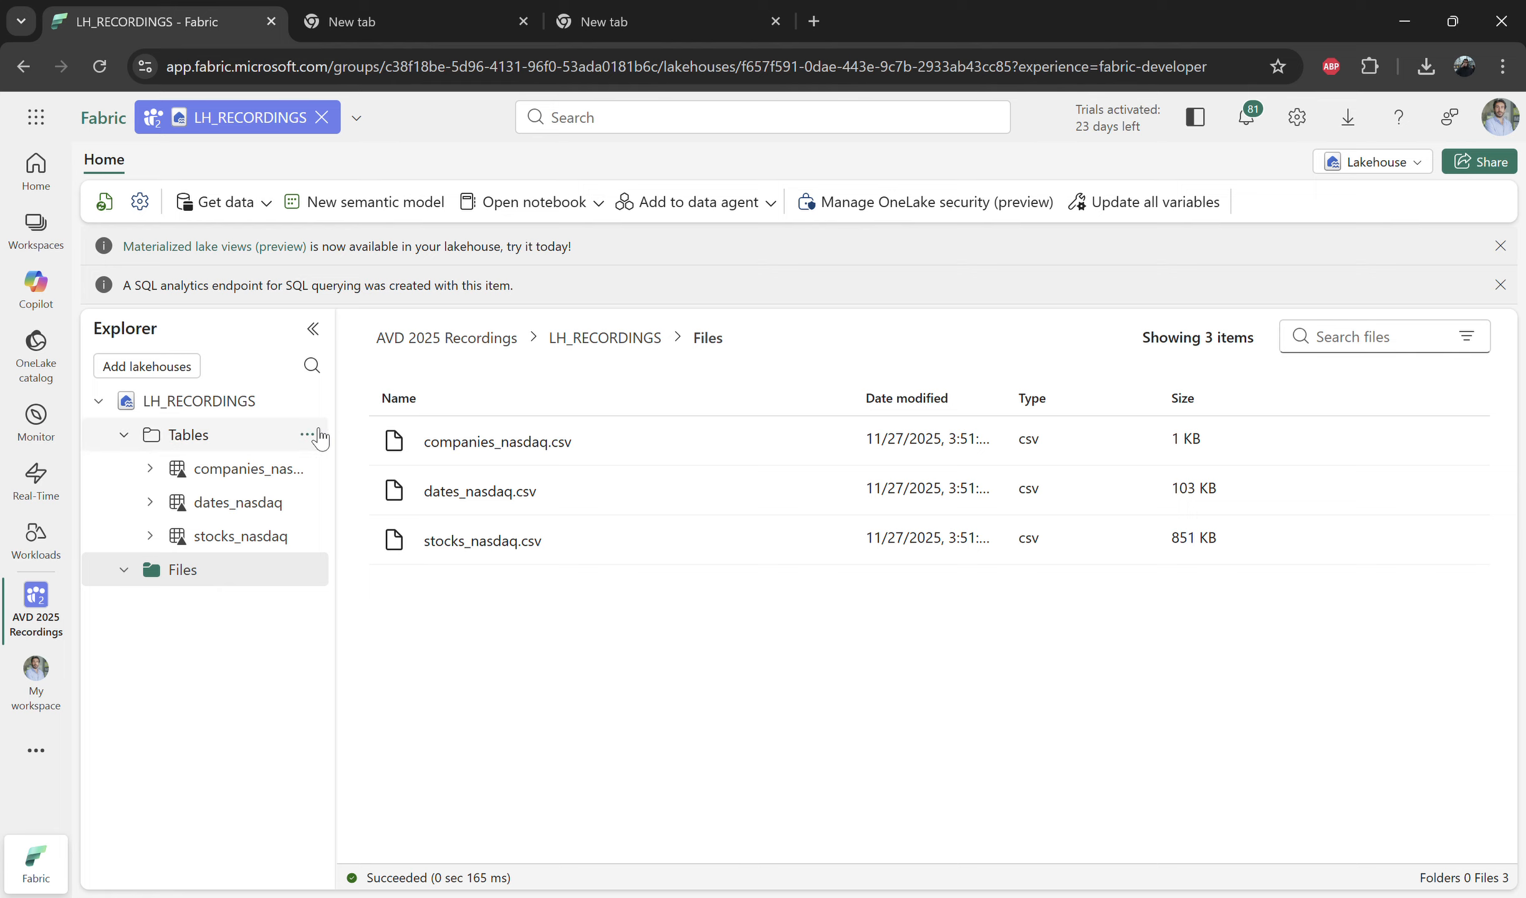
{"action": "left_click", "coordinate": [307, 434]}
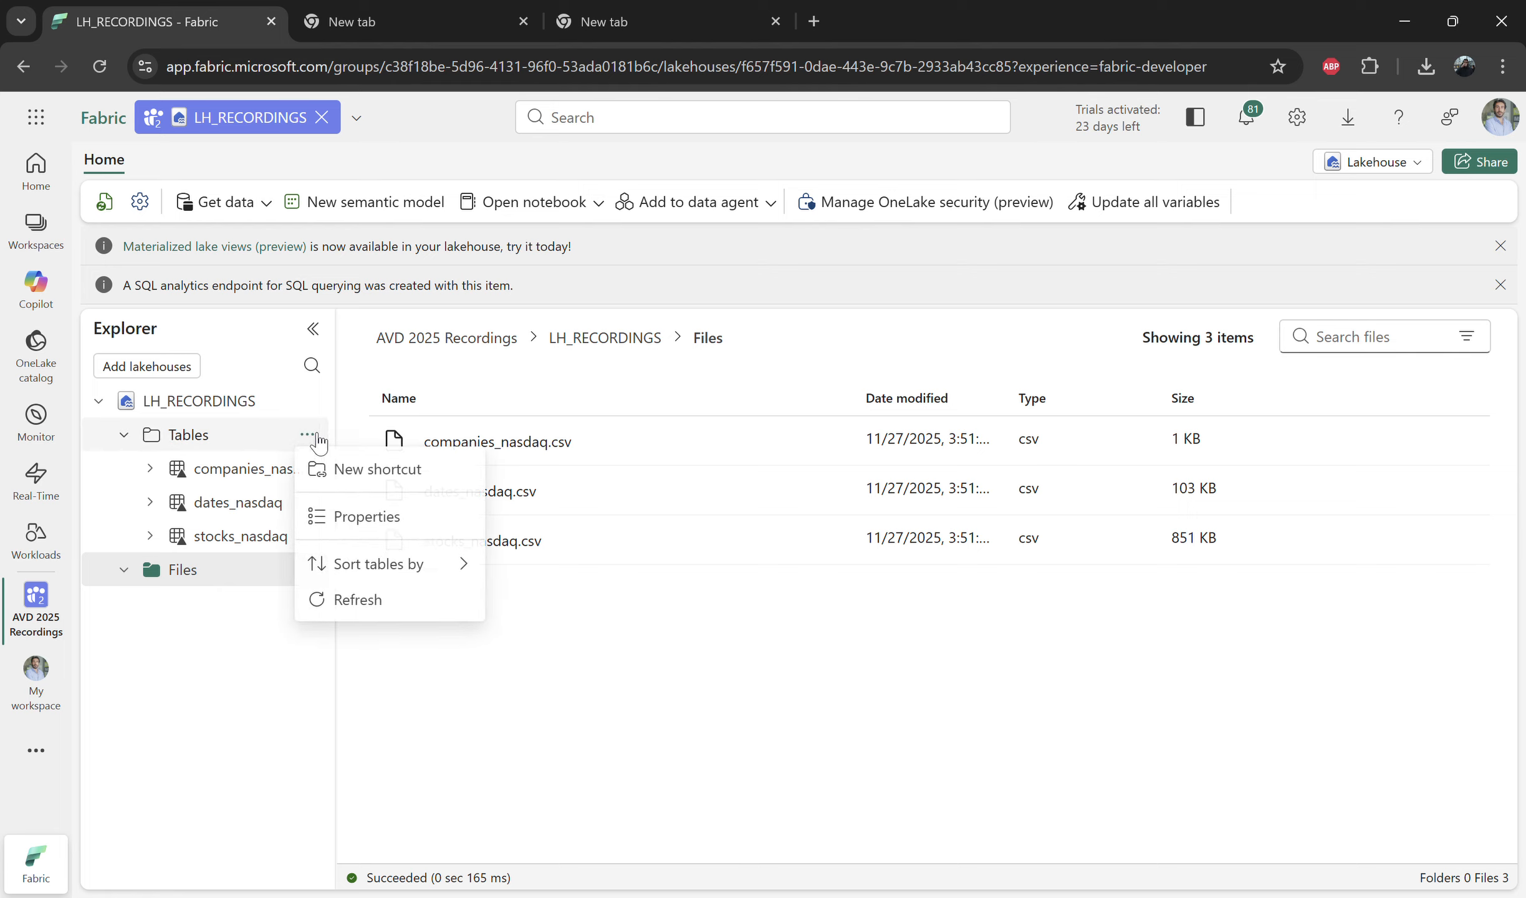
{"action": "left_click", "coordinate": [376, 597]}
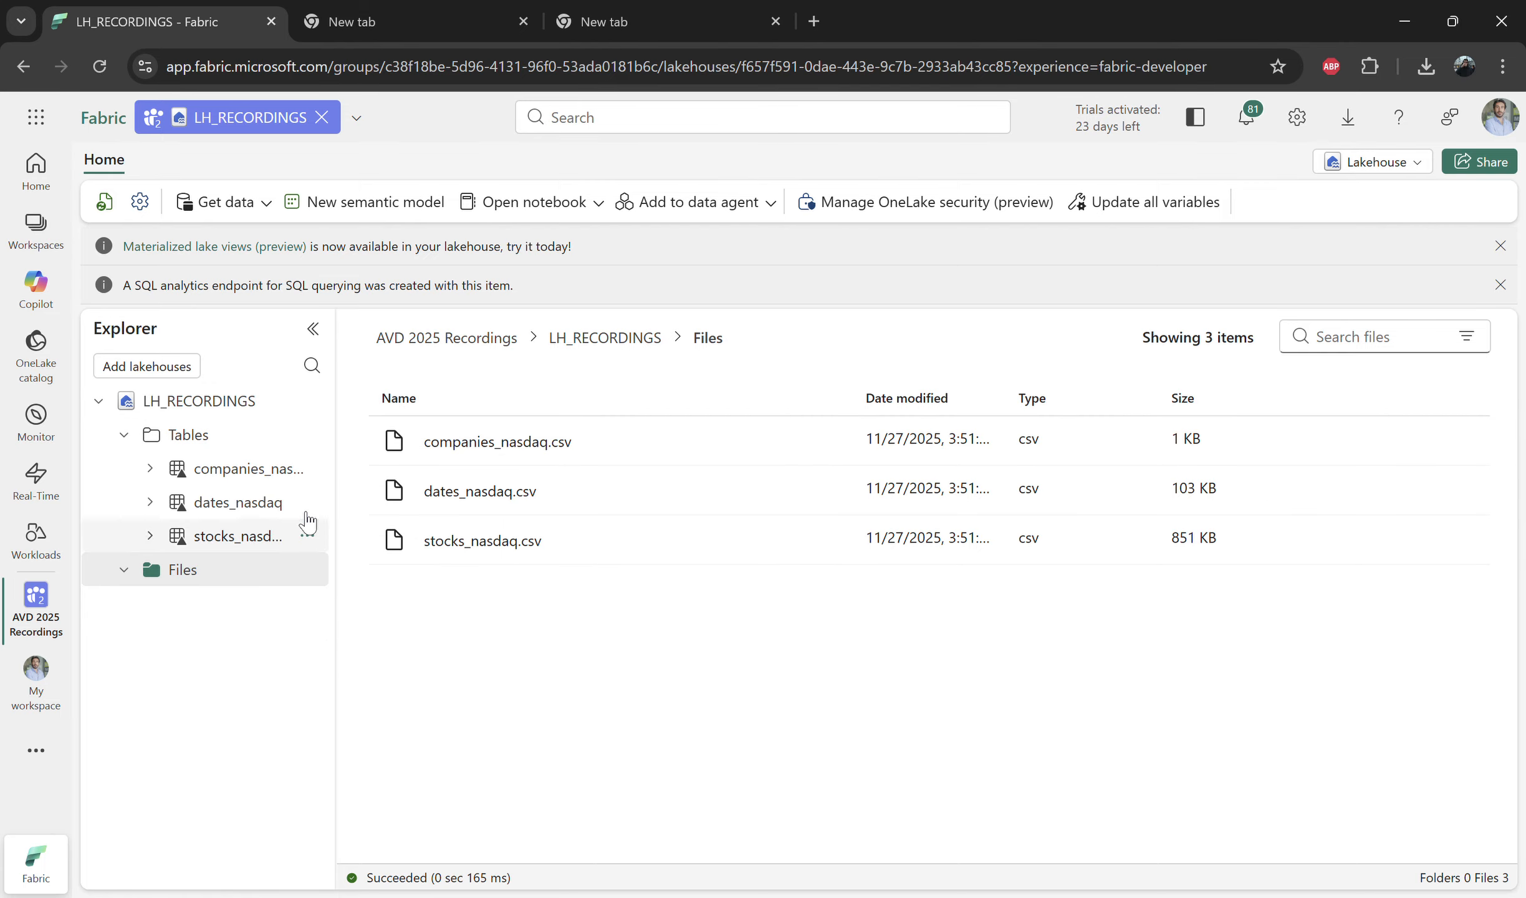
{"action": "left_click", "coordinate": [309, 434]}
{"action": "left_click", "coordinate": [357, 597]}
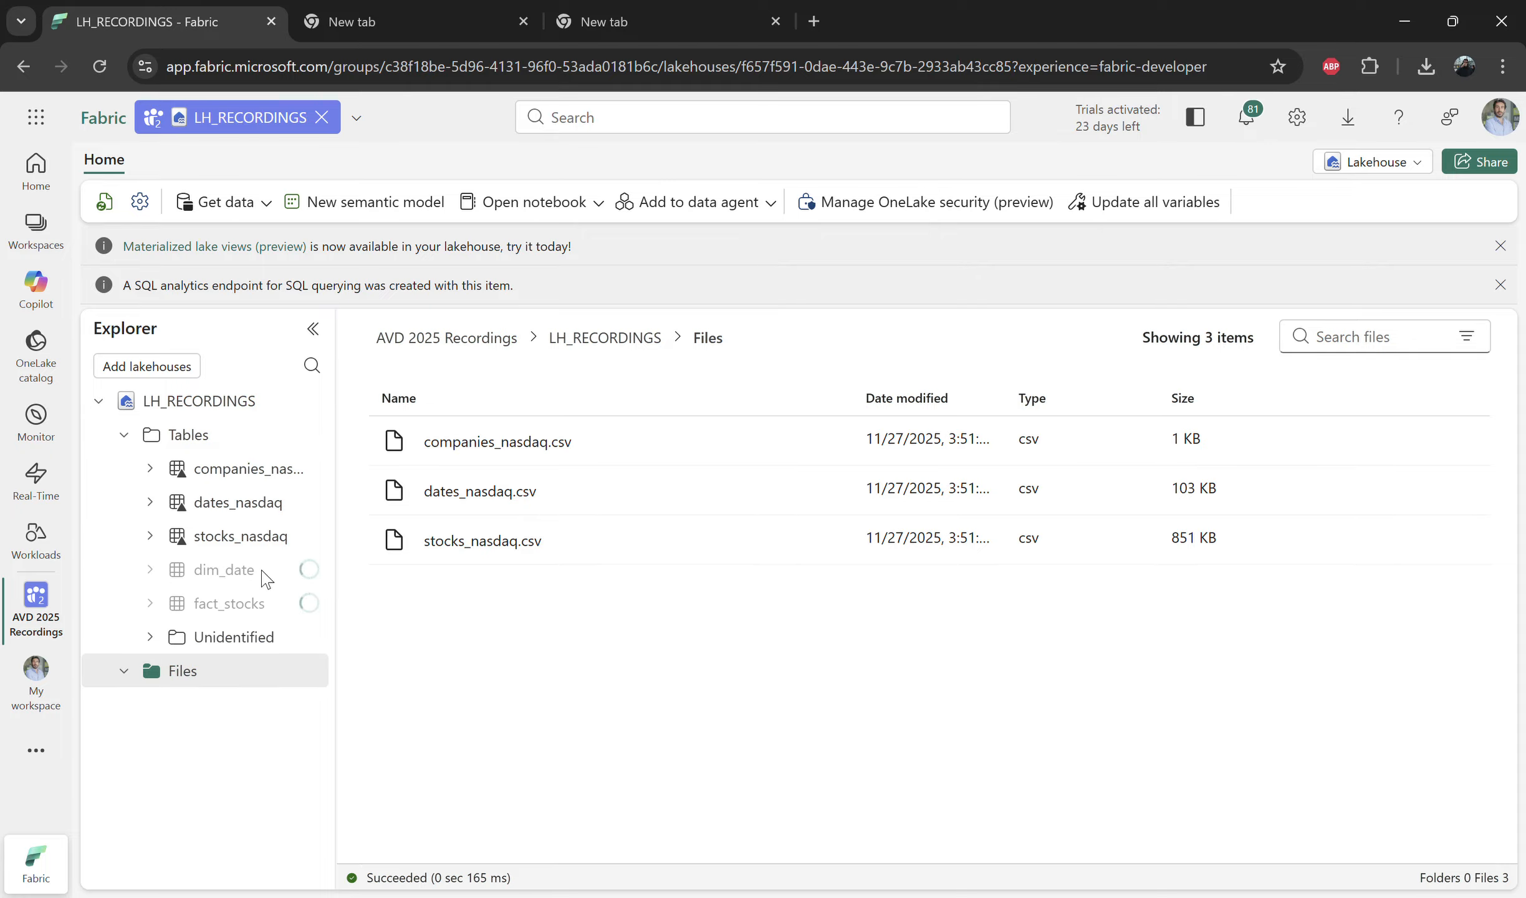